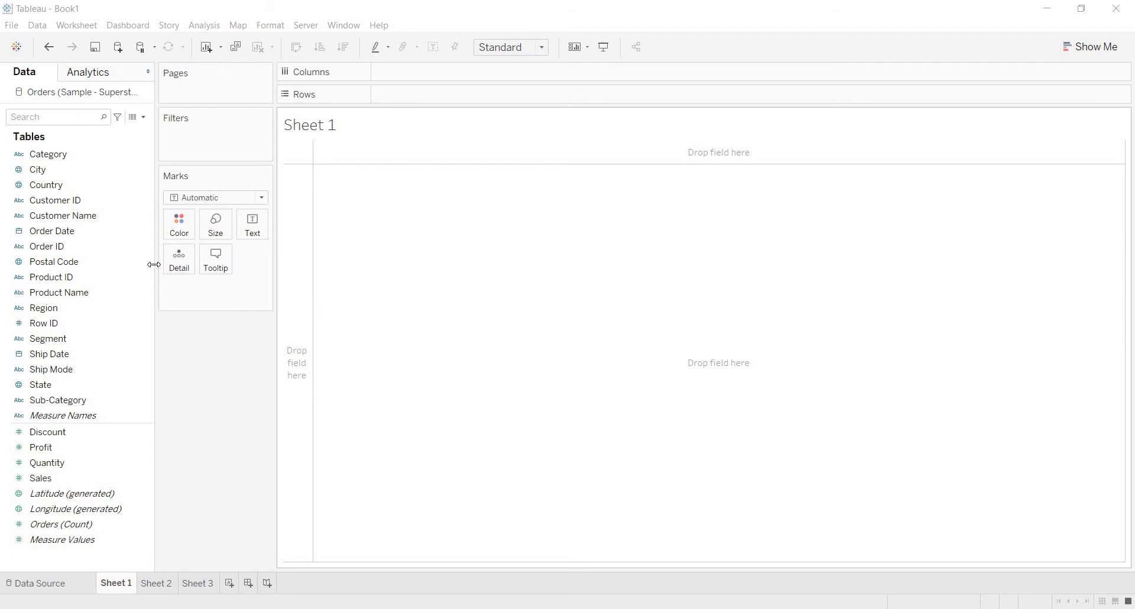
- Build a bar chart on Sheet 1 with Sales in columns and Order Date by year in rows, with mark labels shown
left_click_drag(120, 230, 509, 95)
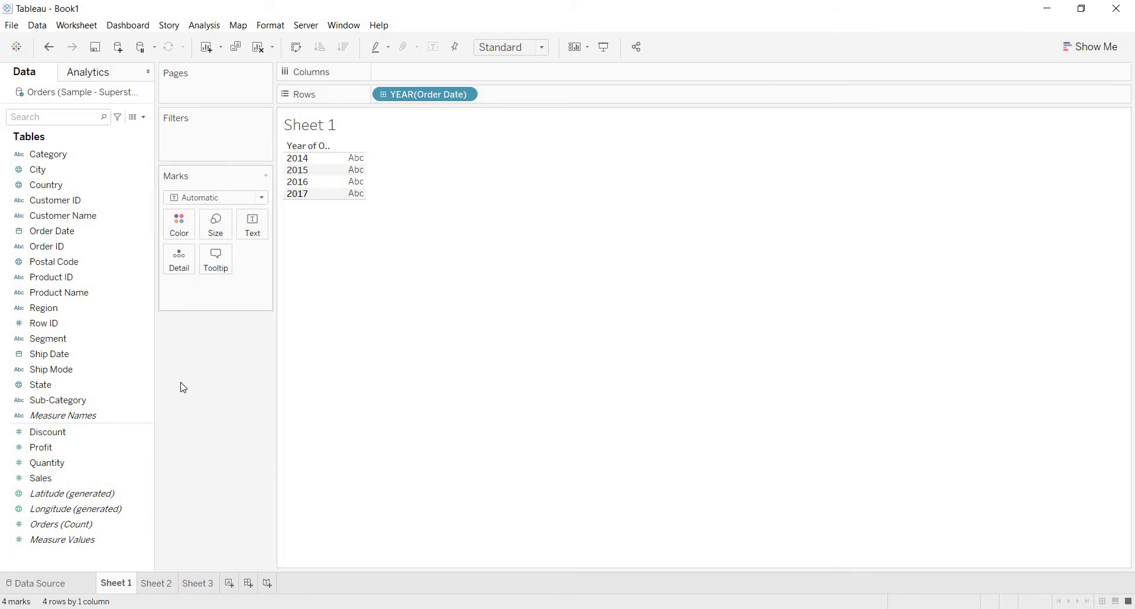
left_click_drag(59, 480, 401, 68)
left_click(228, 197)
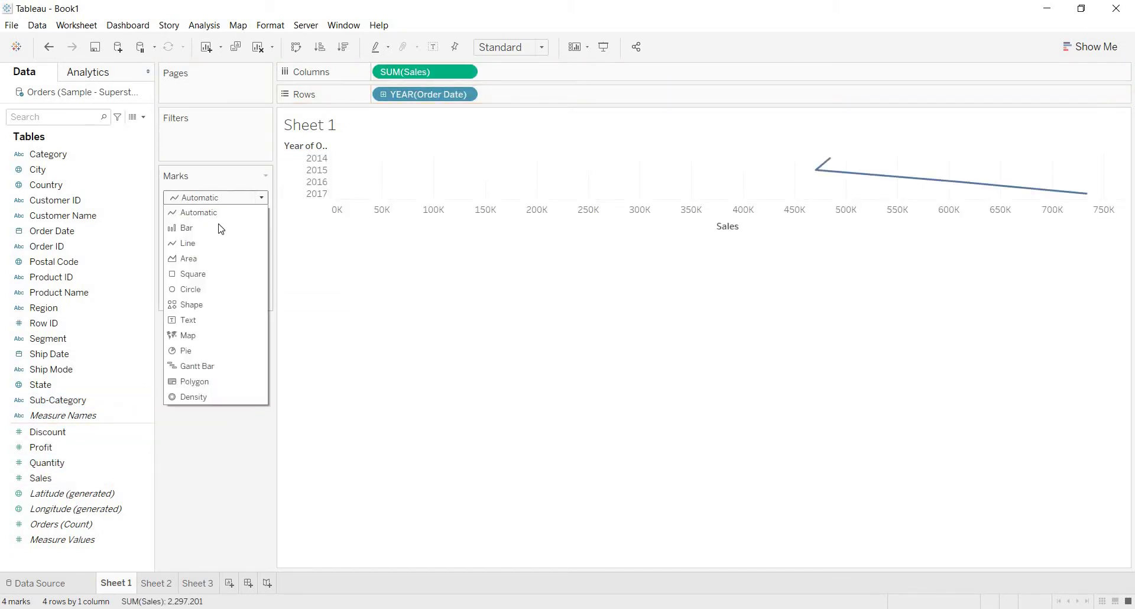
key("Return")
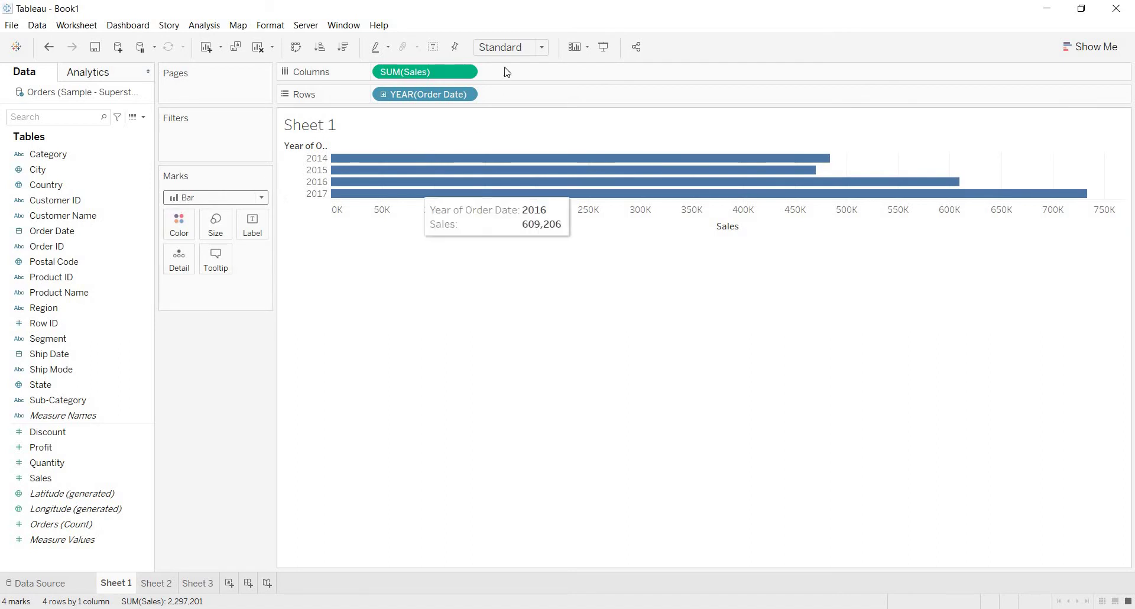
left_click(435, 48)
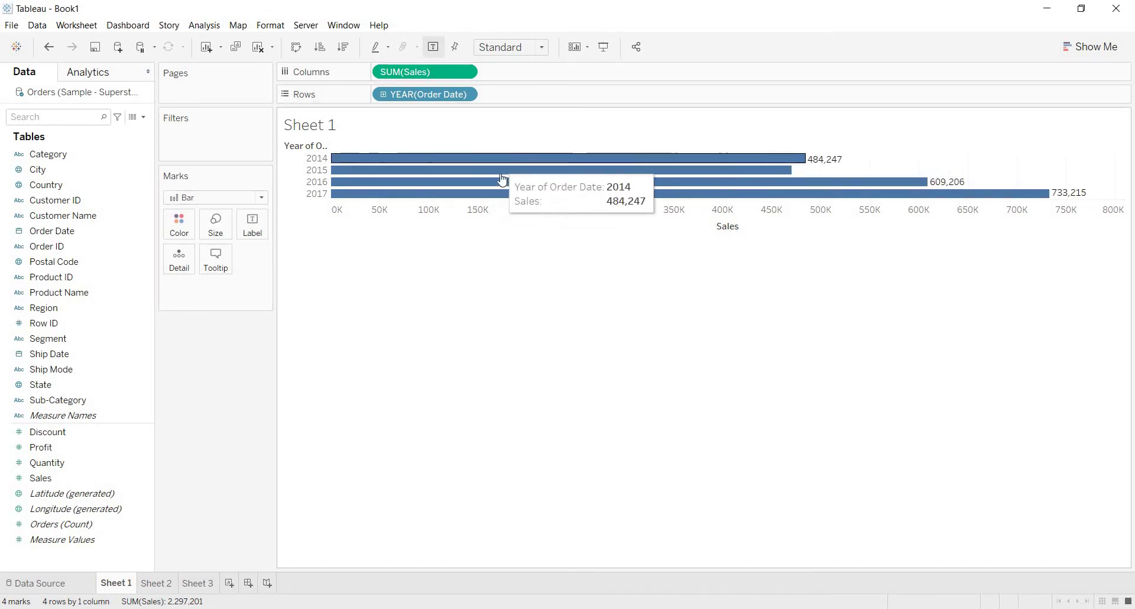
mouse_move(393, 183)
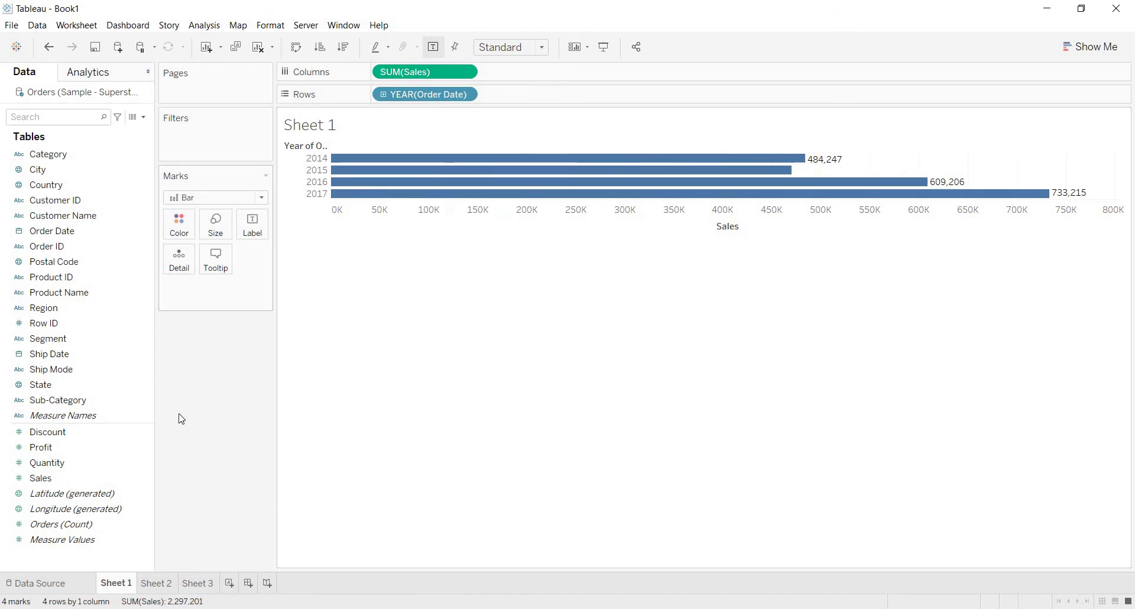
- On Sheet 2, place Order Date in rows as discrete month-and-year values
left_click(159, 584)
left_click(120, 243)
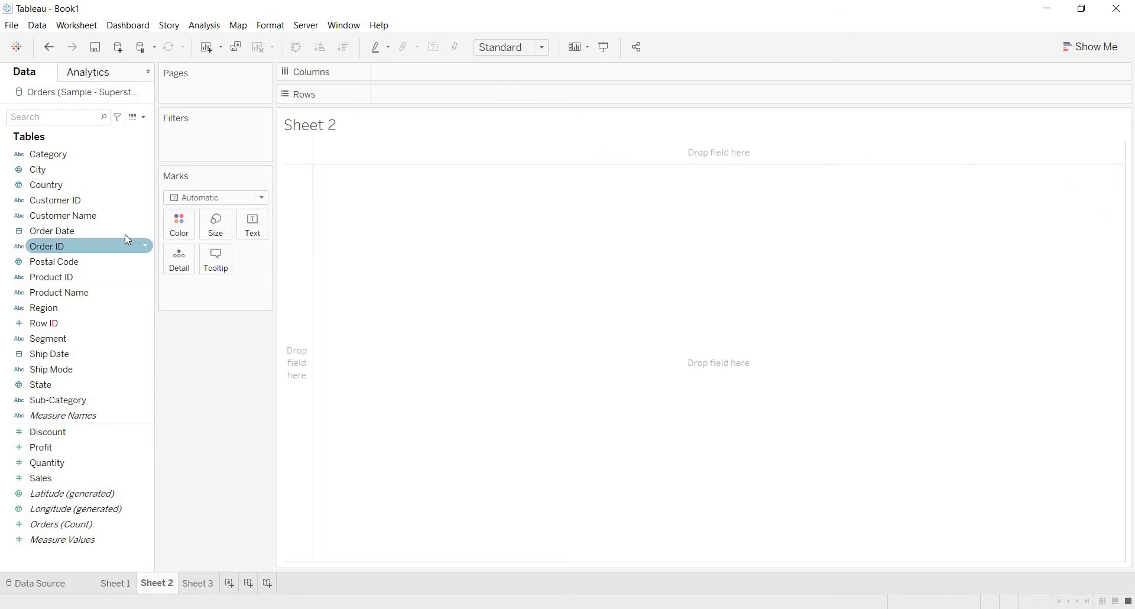
left_click(127, 236)
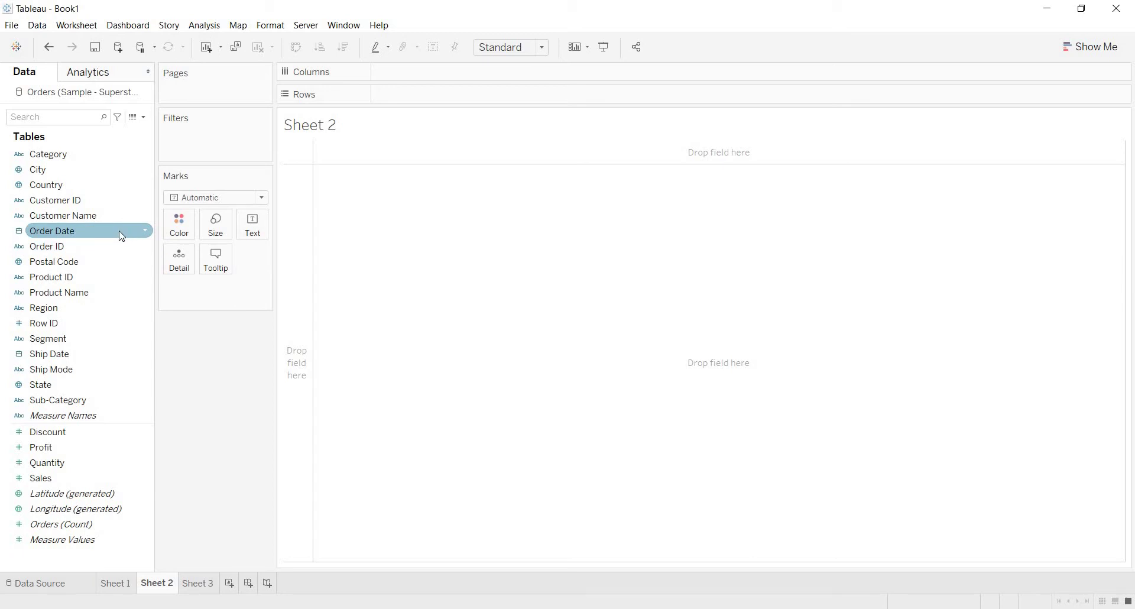
left_click_drag(380, 144, 485, 95)
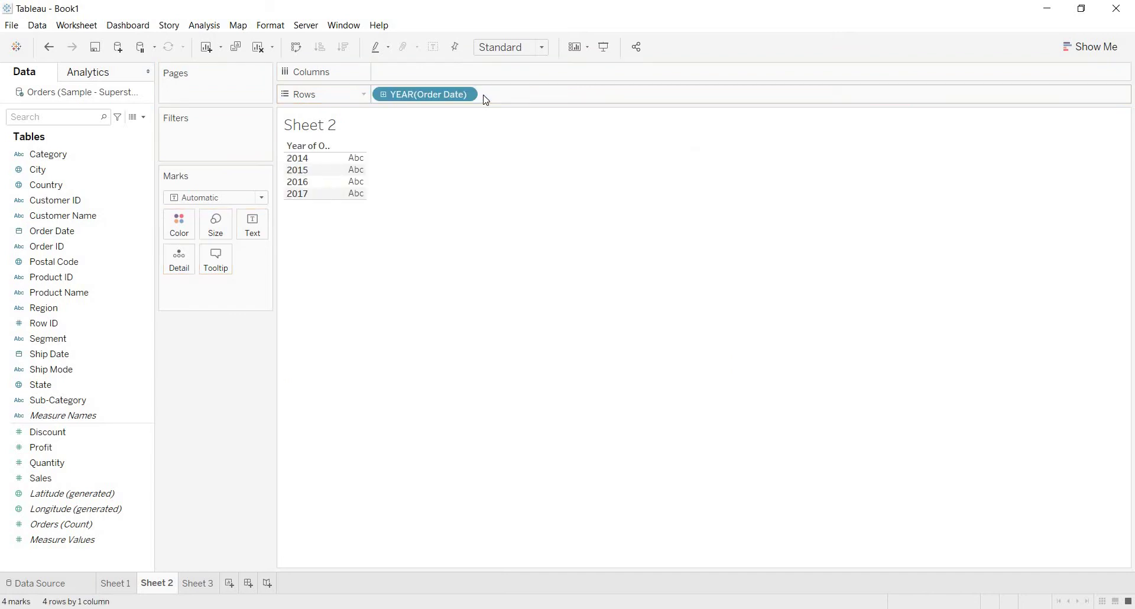
left_click(473, 95)
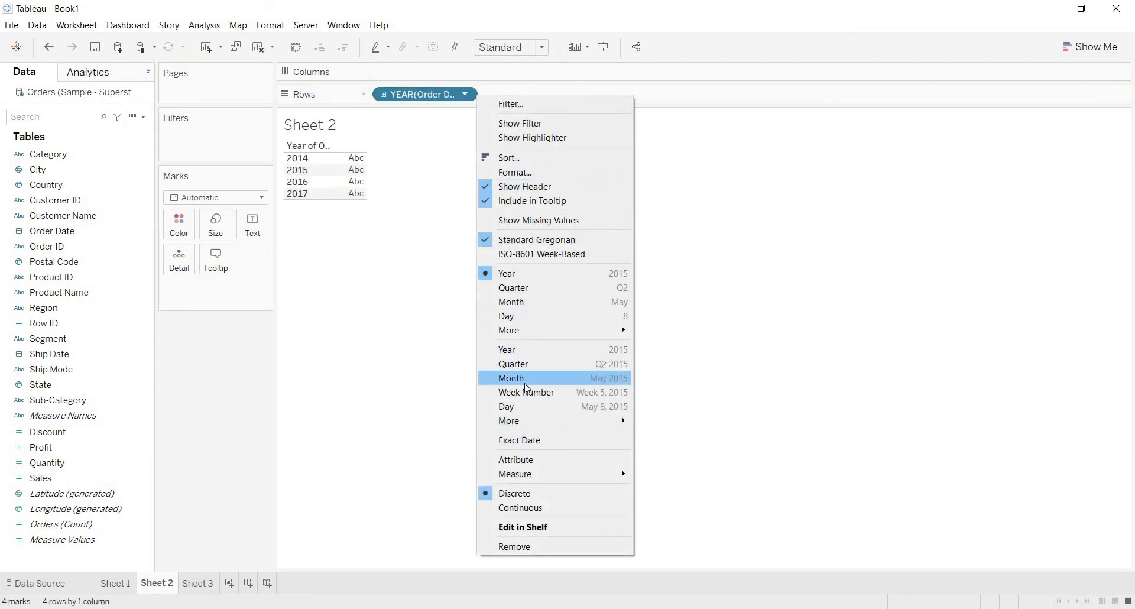
left_click(445, 205)
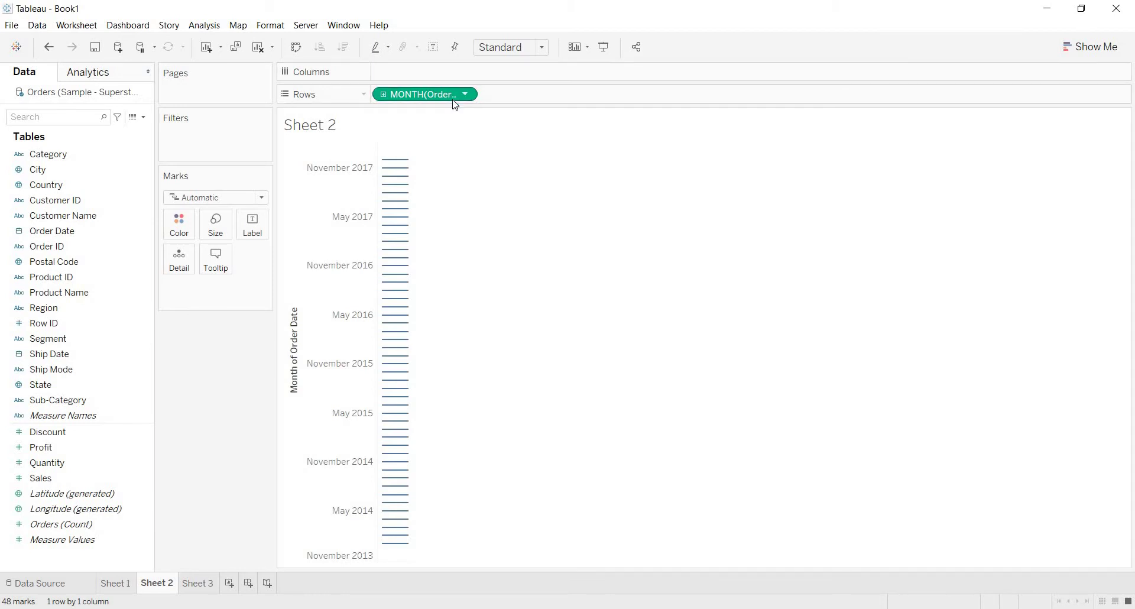
left_click(466, 95)
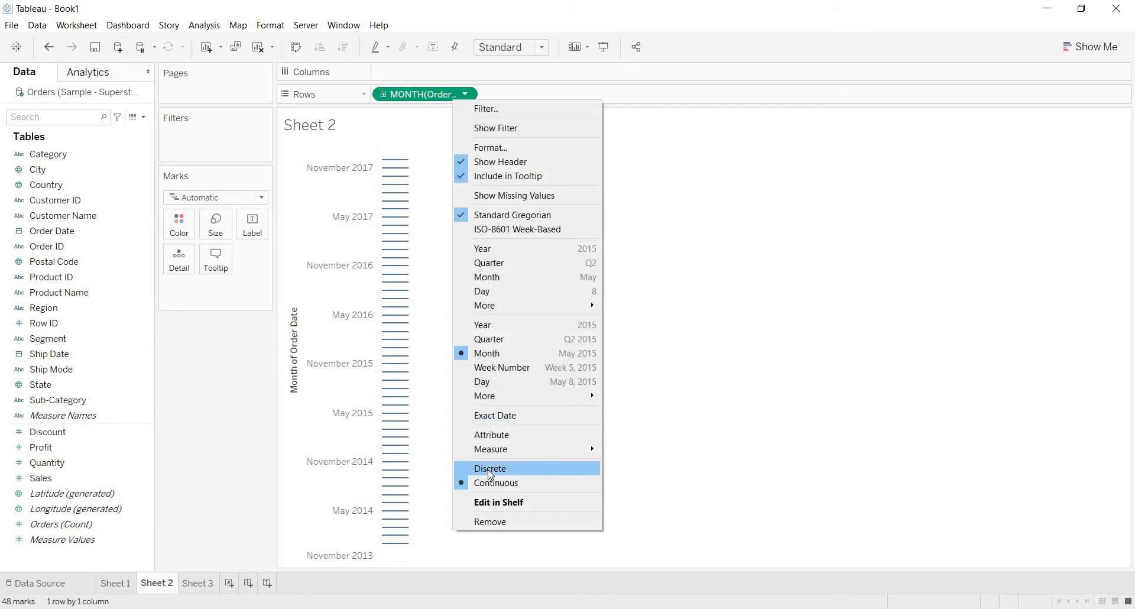
left_click(489, 467)
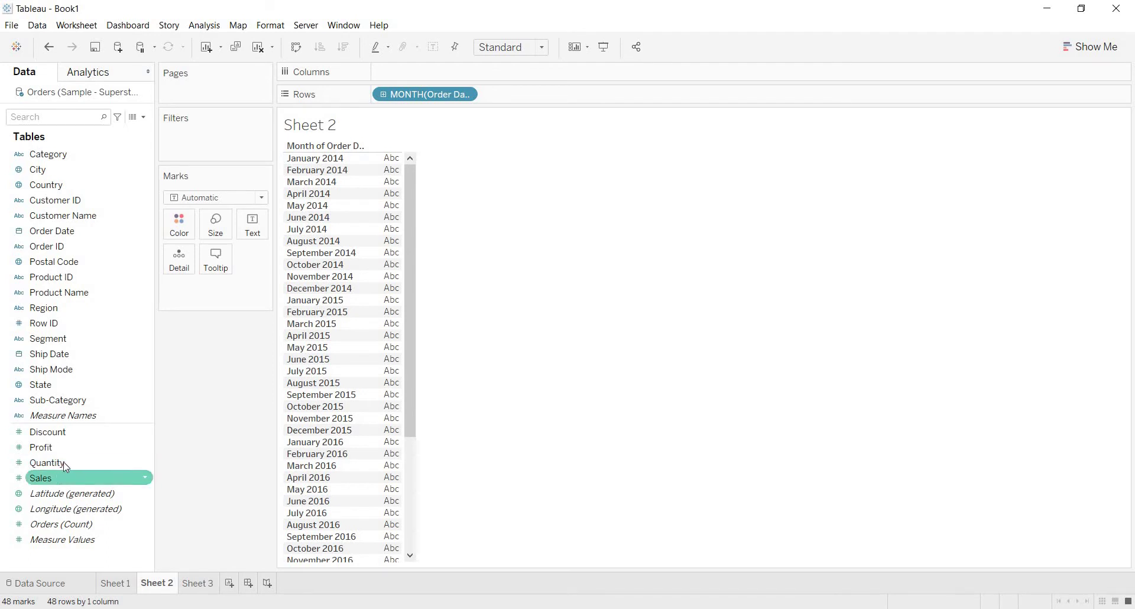
- Add Sales to the columns of Sheet 2 and set the mark type to Bar
left_click_drag(62, 480, 405, 77)
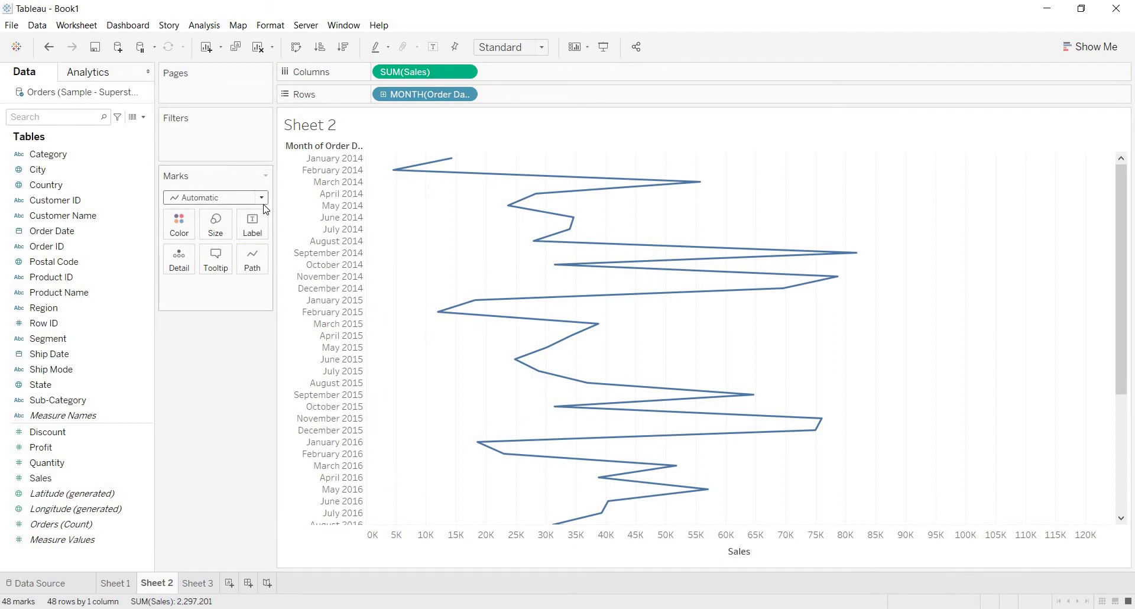
left_click(224, 197)
left_click(224, 228)
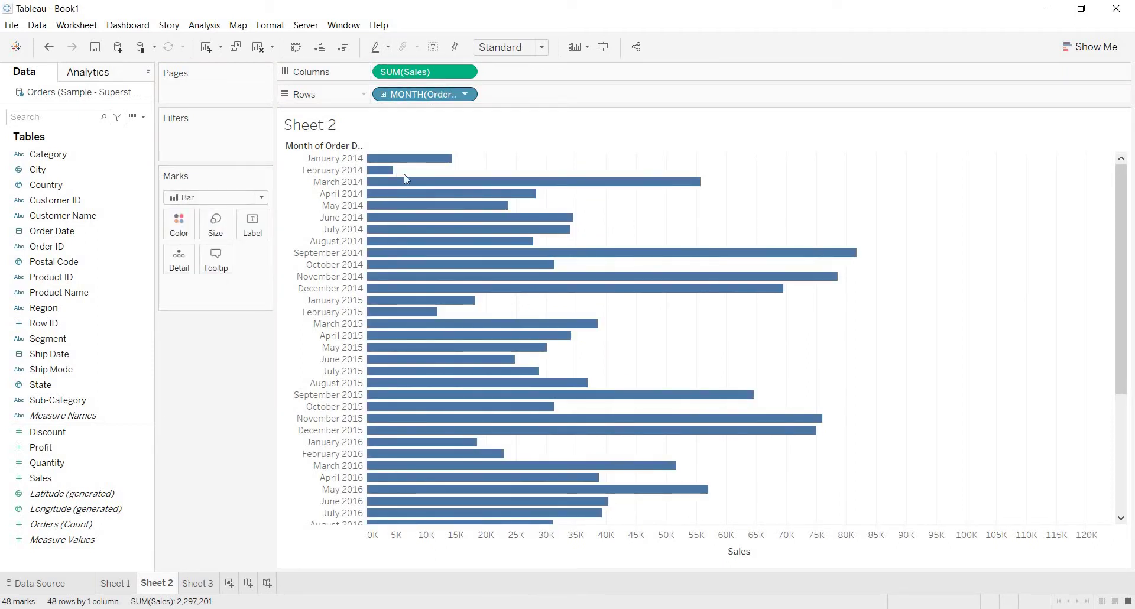
mouse_move(433, 318)
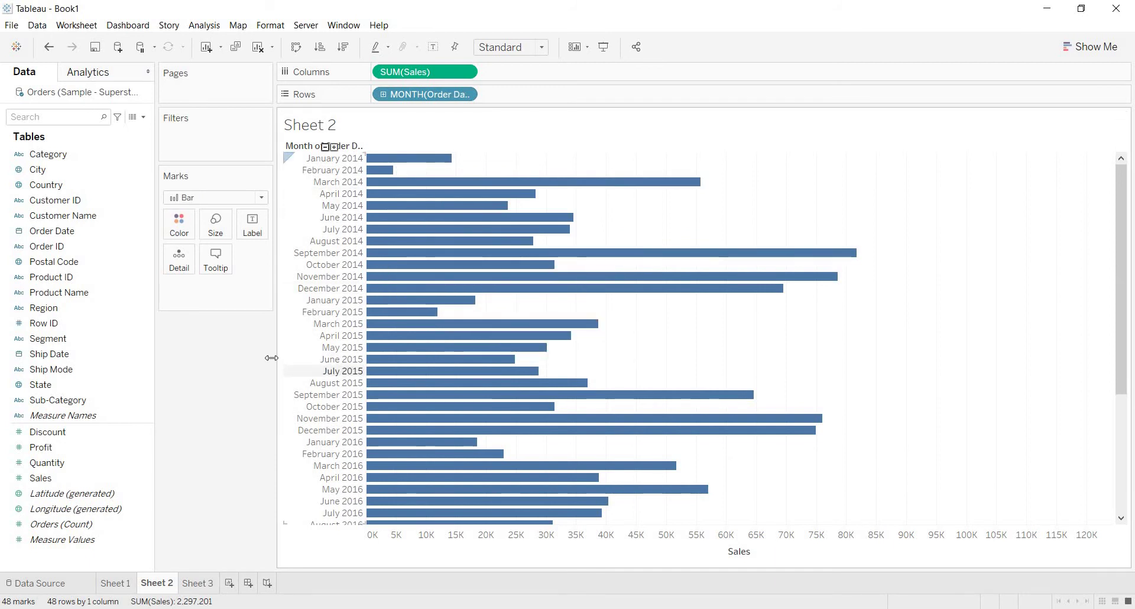
- Create a custom date from Order Date with the detail set to Months as a Date Value
left_click(133, 231)
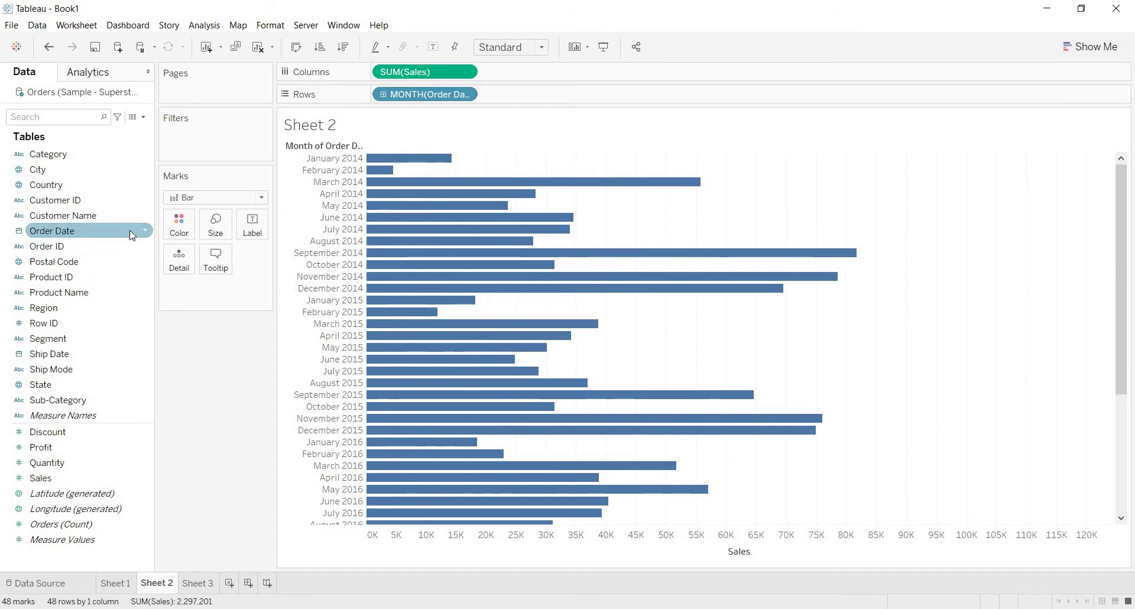
left_click(145, 232)
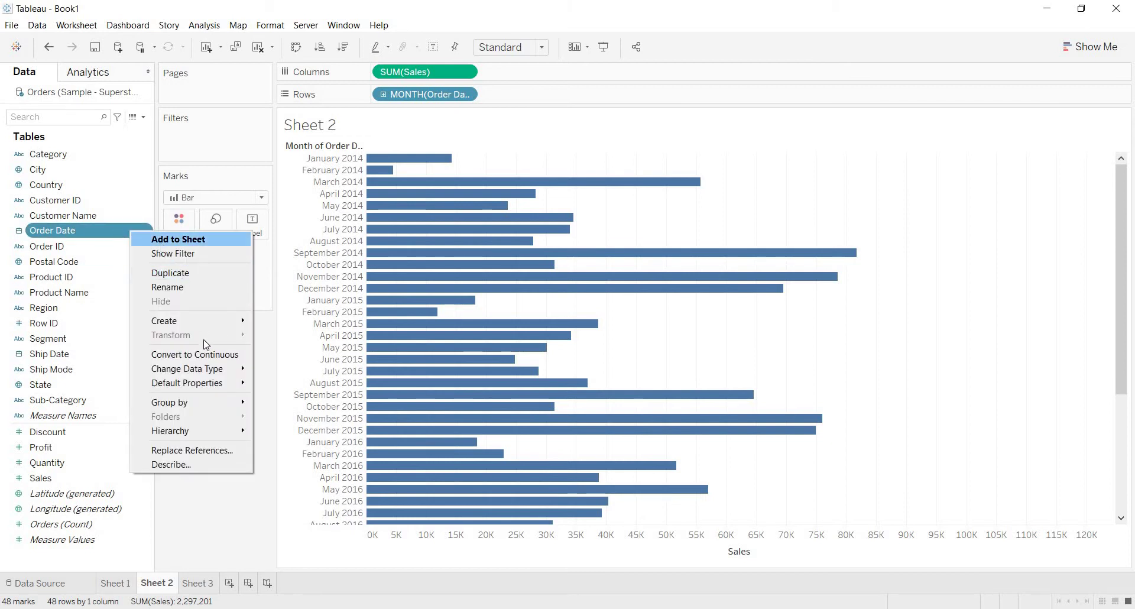
mouse_move(238, 324)
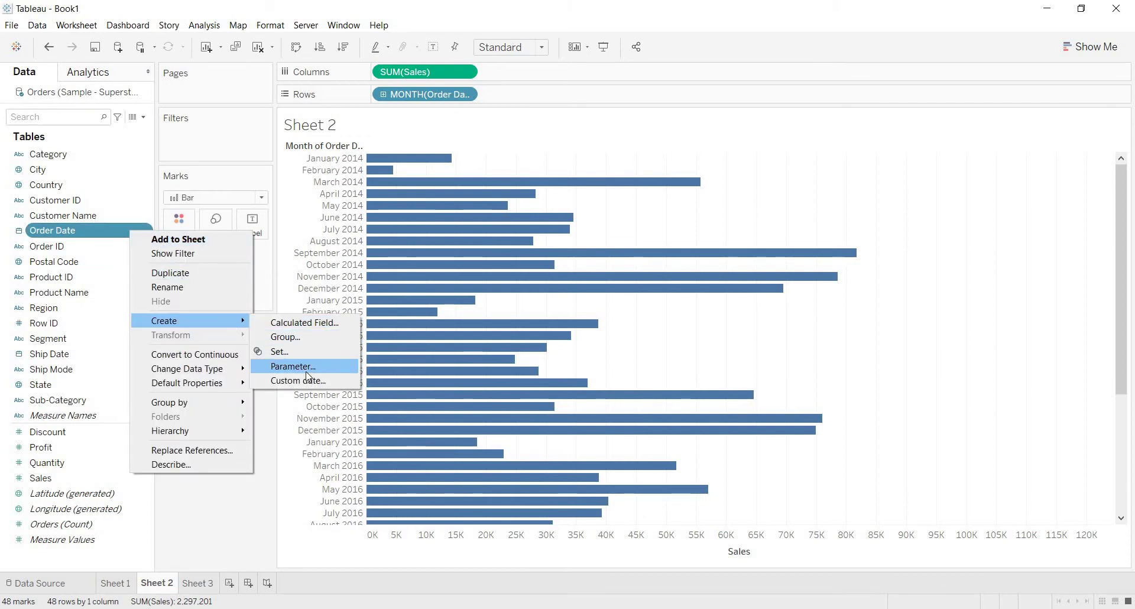
left_click(307, 380)
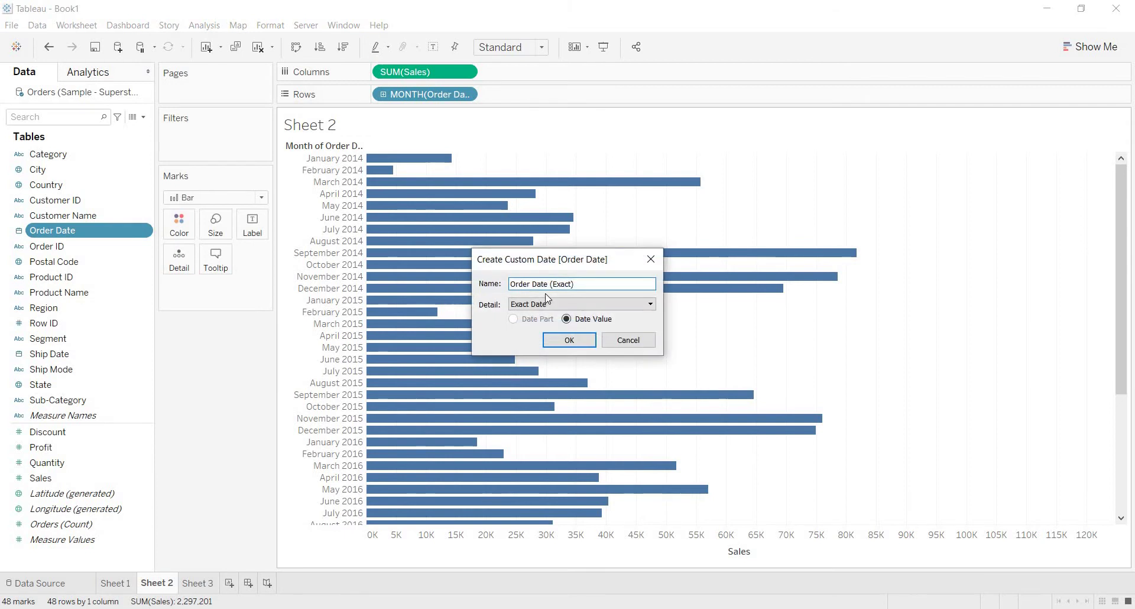
left_click(567, 319)
left_click(571, 304)
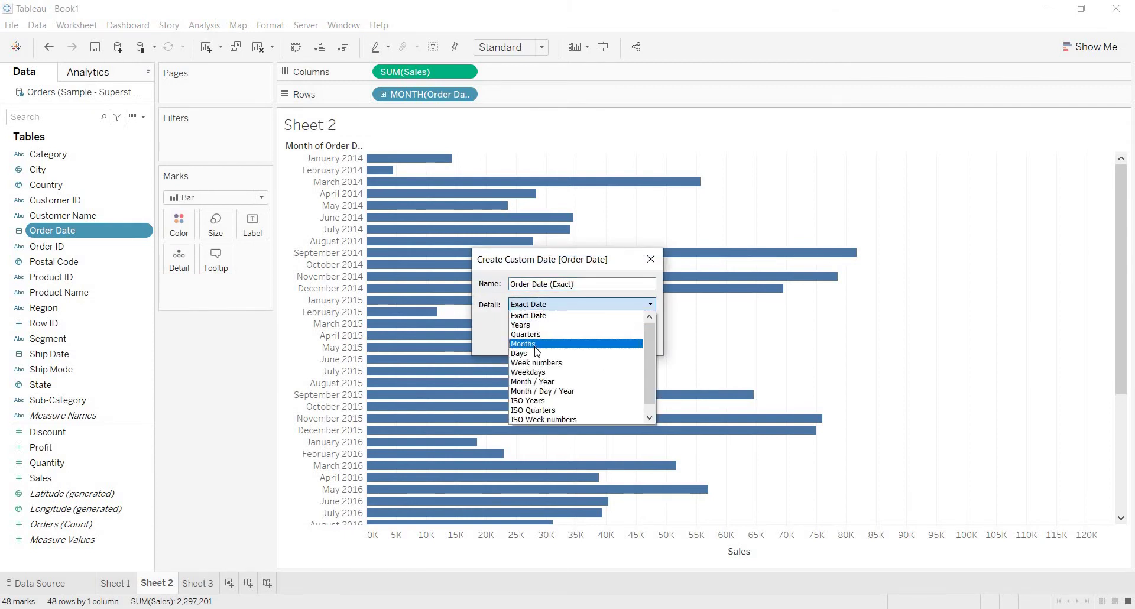
left_click(536, 346)
left_click(579, 337)
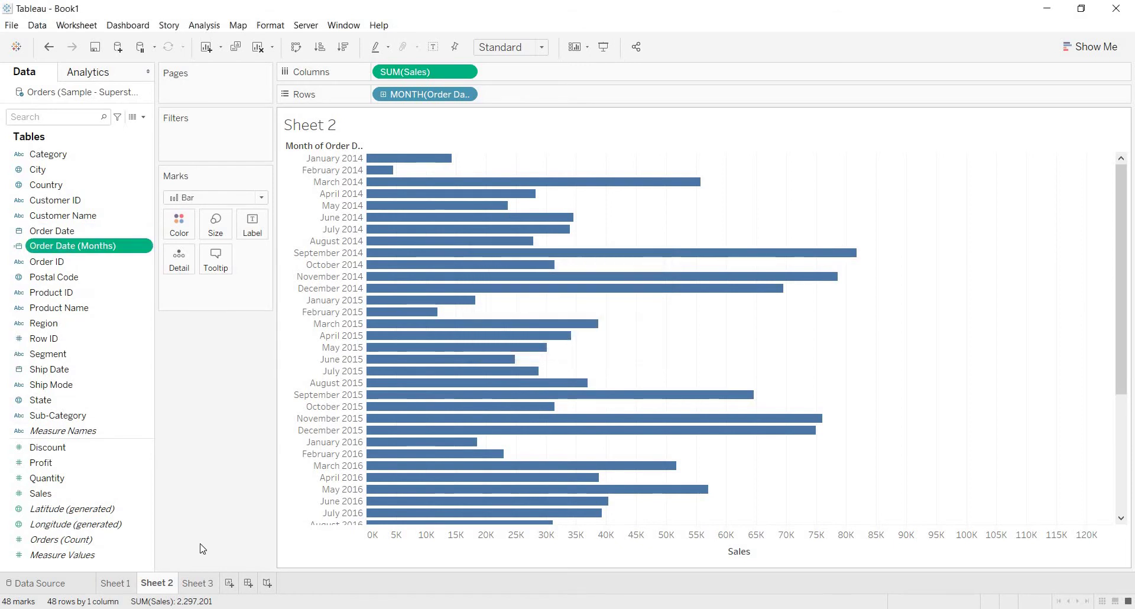
- On Sheet 3, place the Order Date (Months) custom date in rows and make it discrete
key("ctrl+Tab")
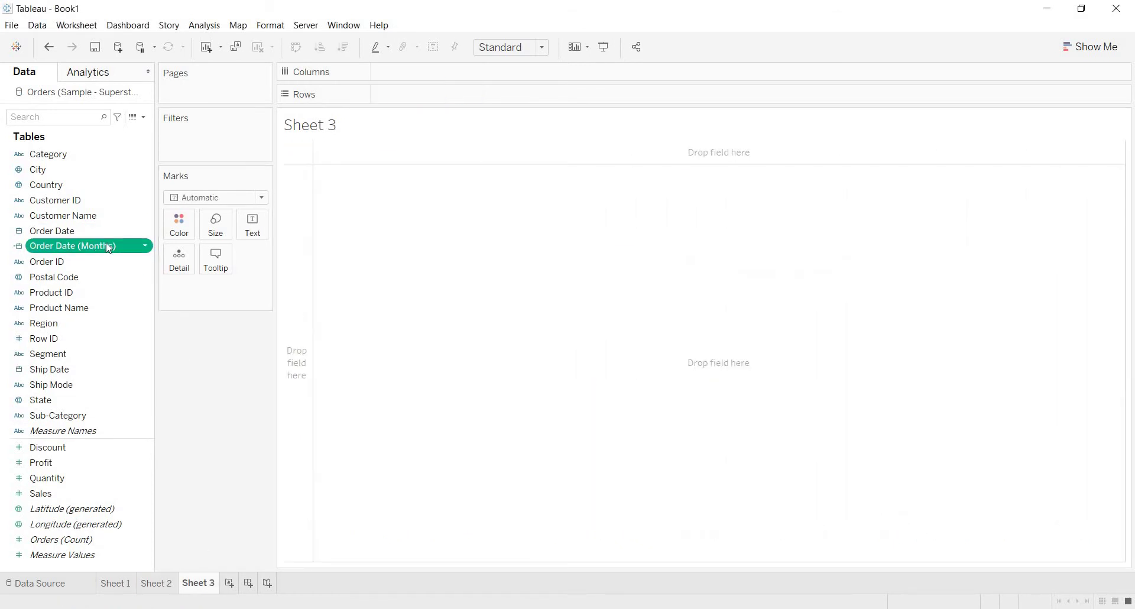
left_click_drag(110, 249, 448, 98)
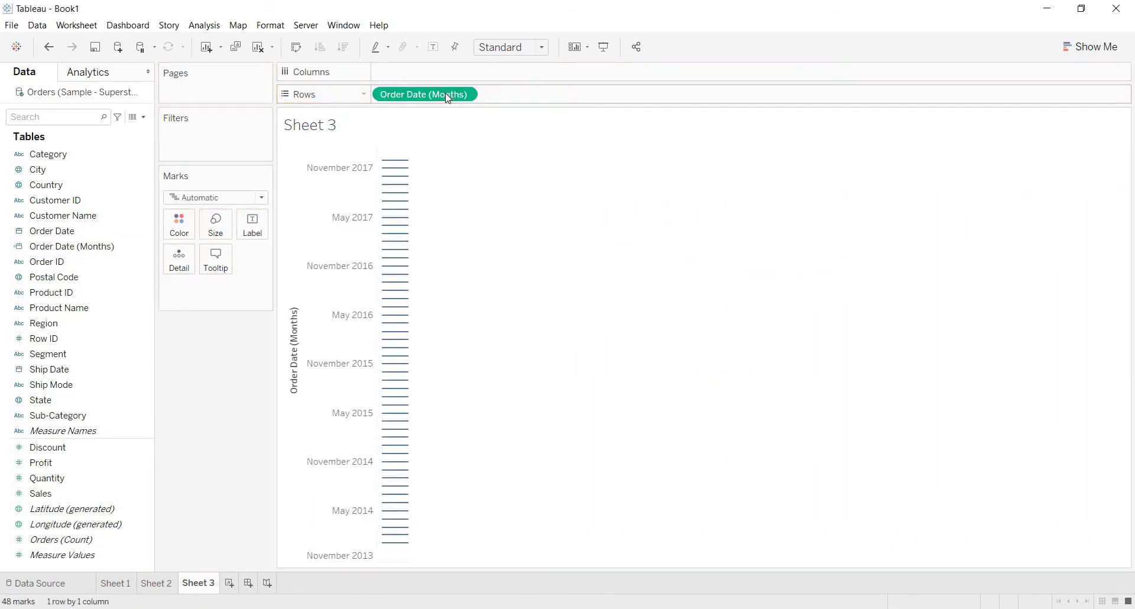
right_click(447, 96)
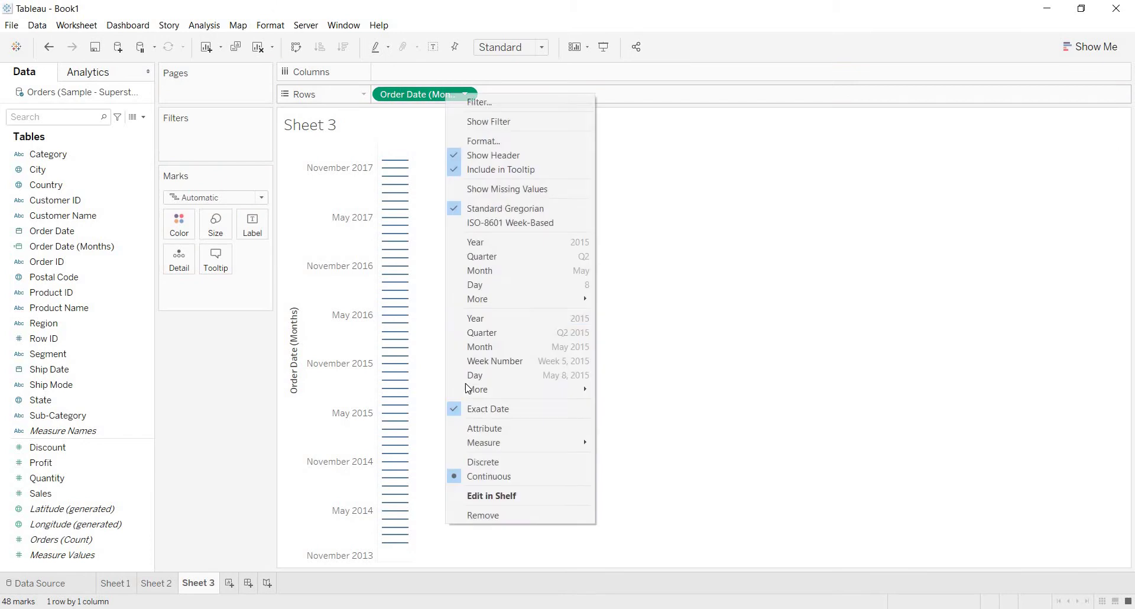
left_click(480, 463)
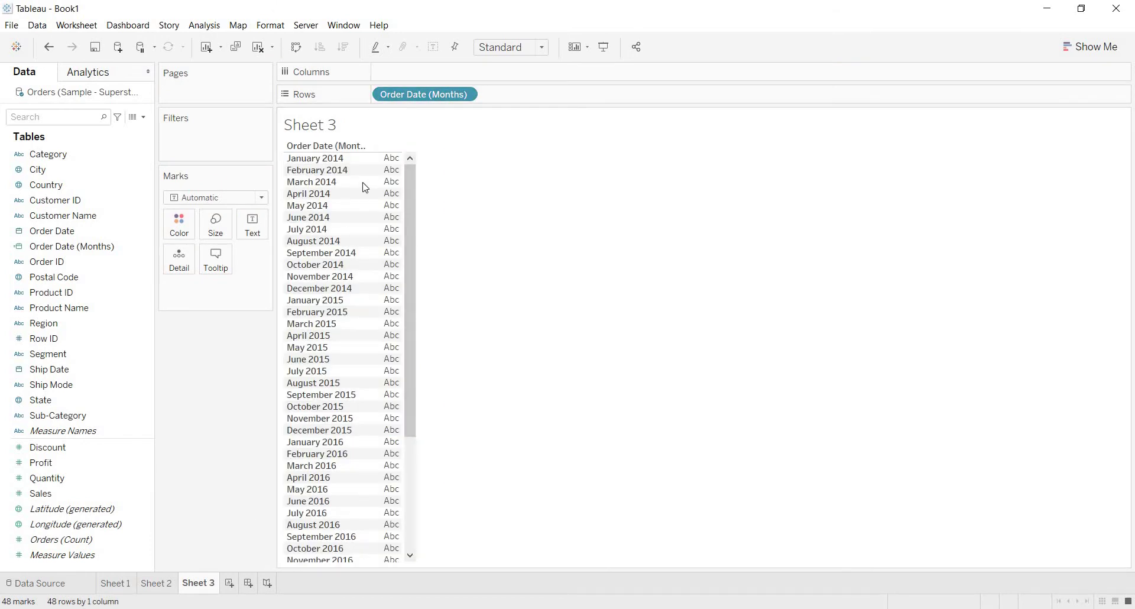
- Change the Order Date (Months) custom date to a Date Part and check the effect on Sheet 3
left_click(159, 584)
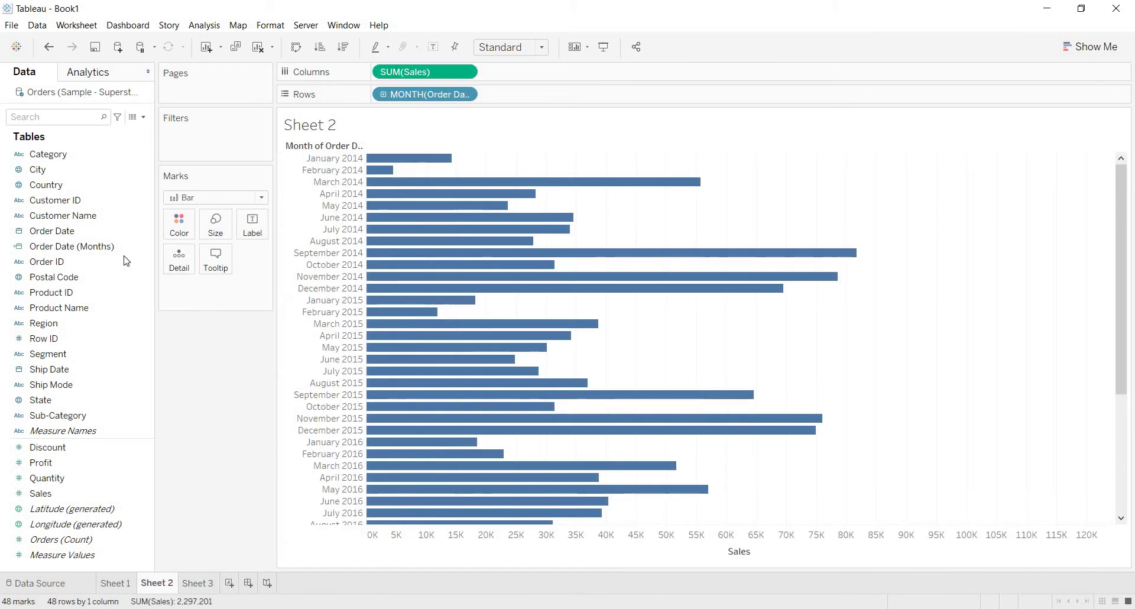
right_click(122, 243)
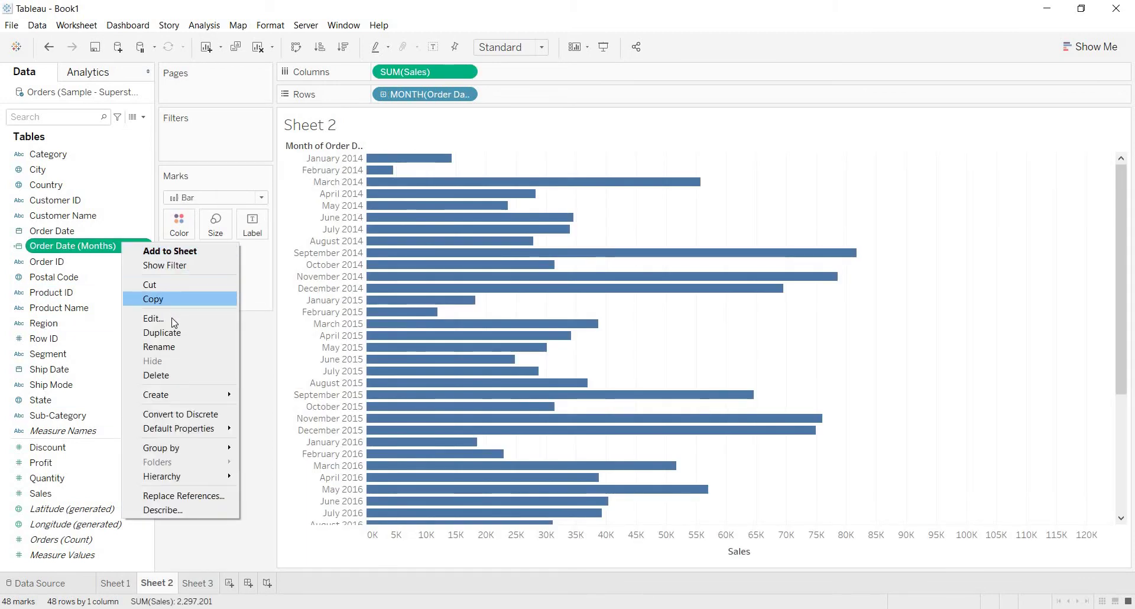
left_click(171, 318)
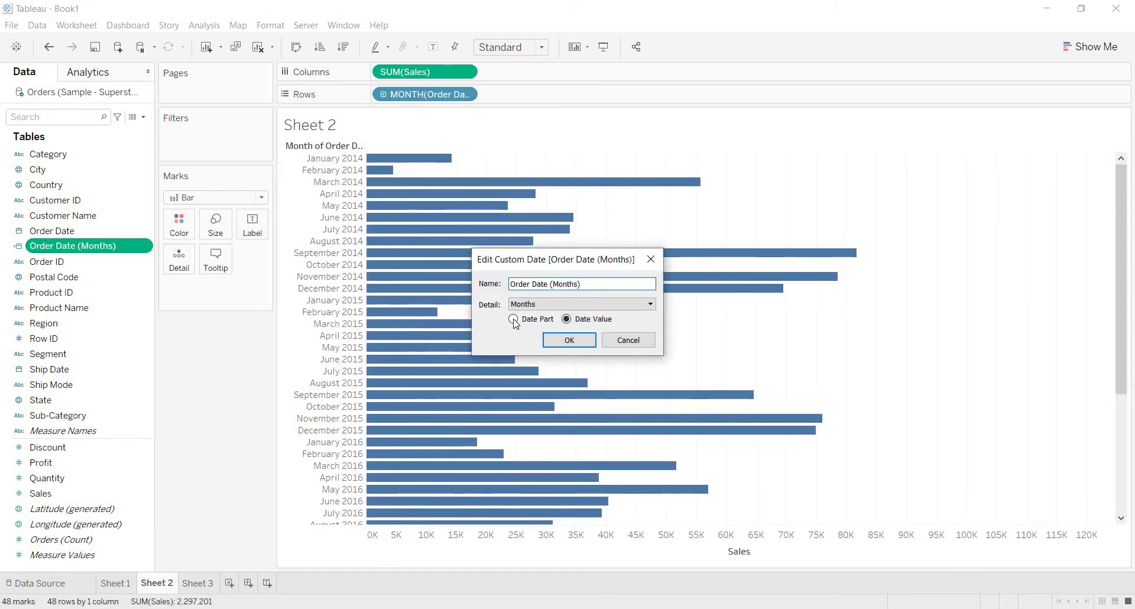
left_click(514, 320)
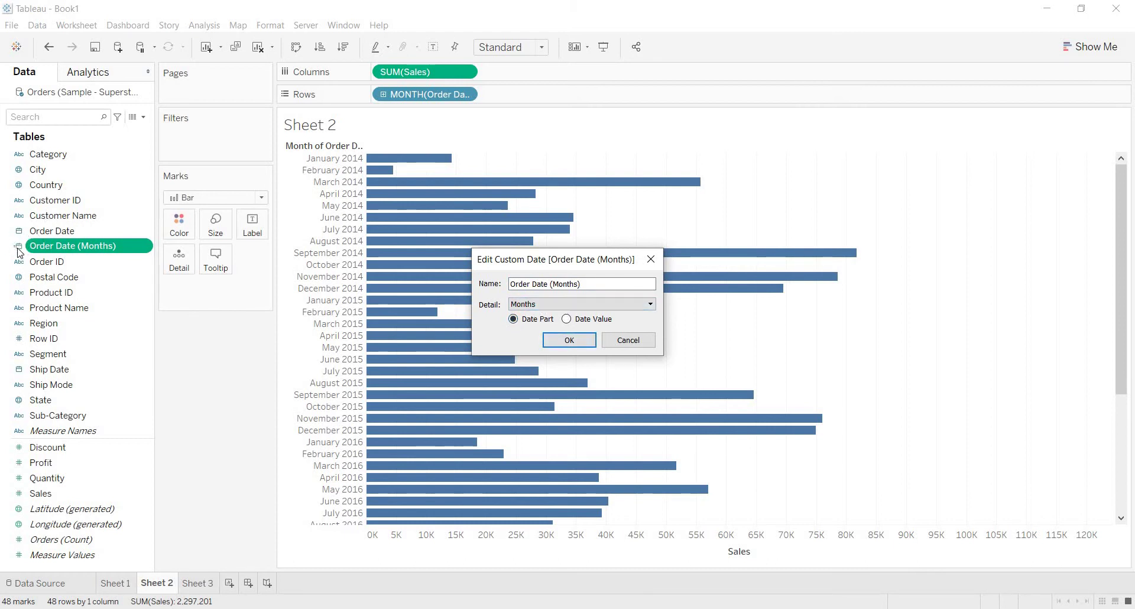
left_click(569, 342)
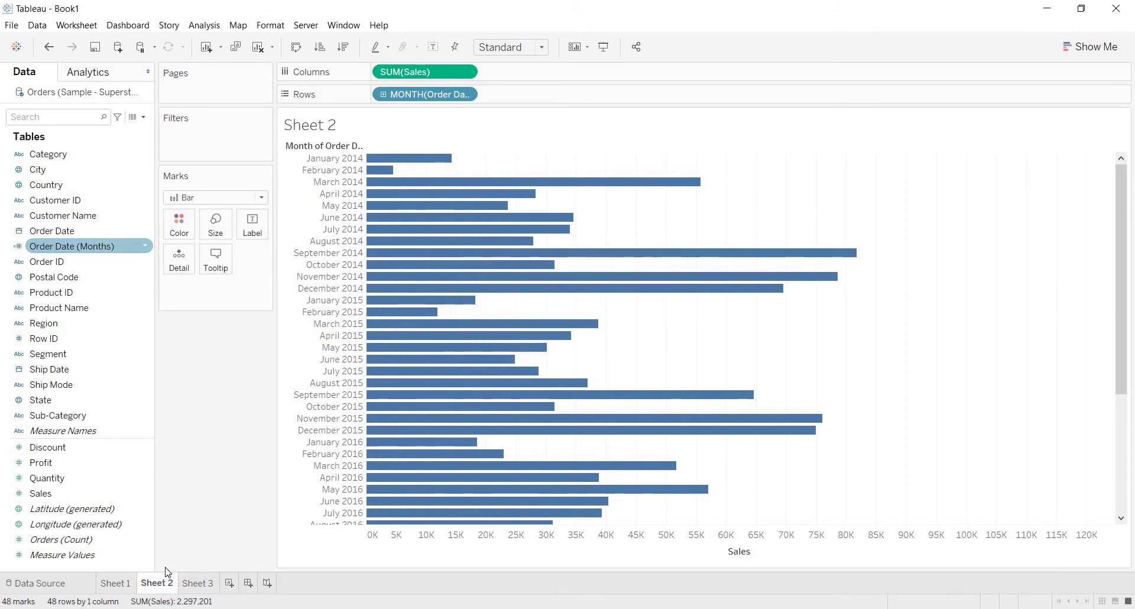
left_click(200, 582)
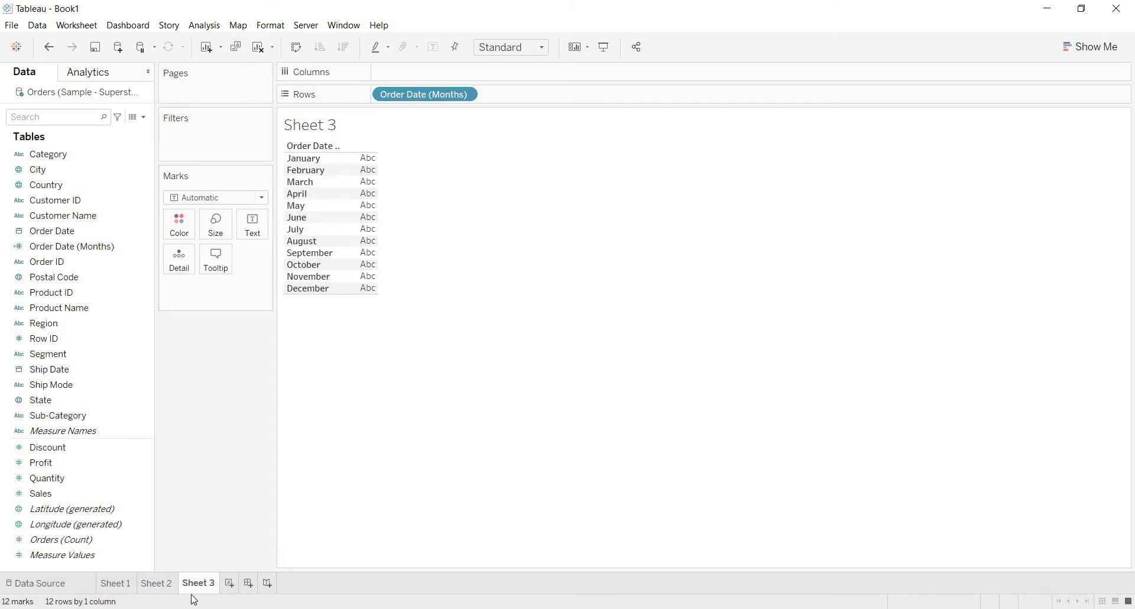
right_click(209, 585)
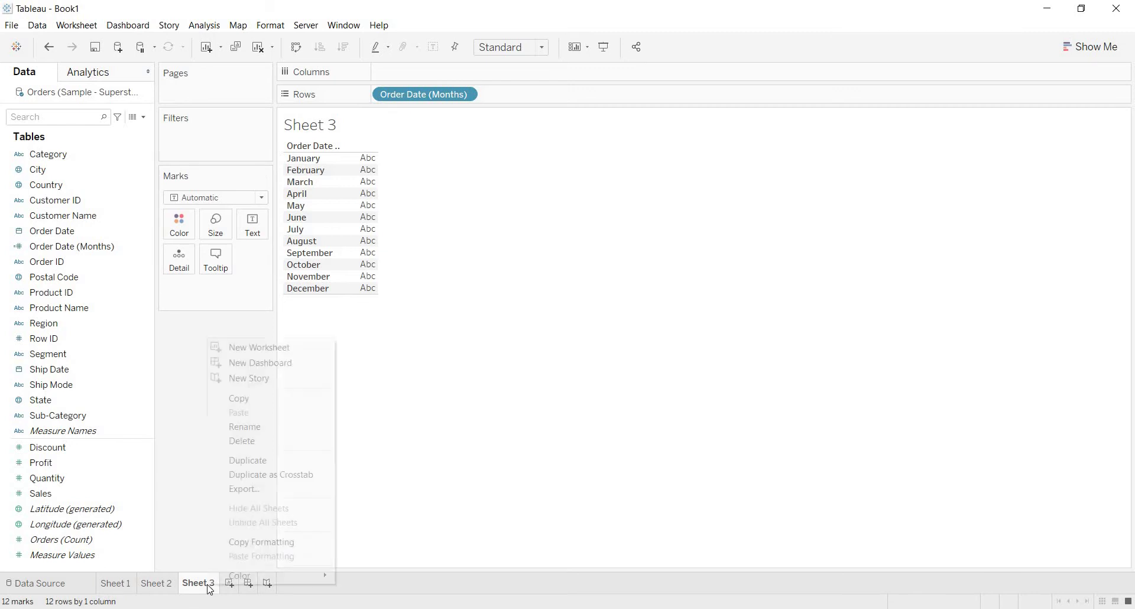
left_click(152, 267)
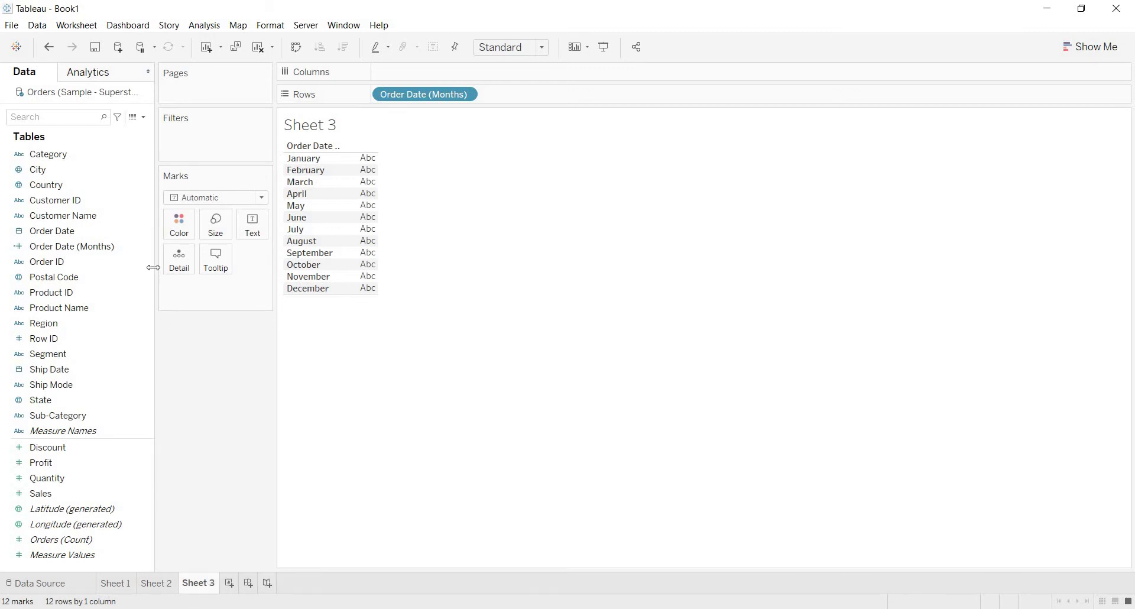
- Change the Order Date (Months) custom date back to a Date Value and review the month list on Sheet 3
right_click(124, 253)
left_click(172, 329)
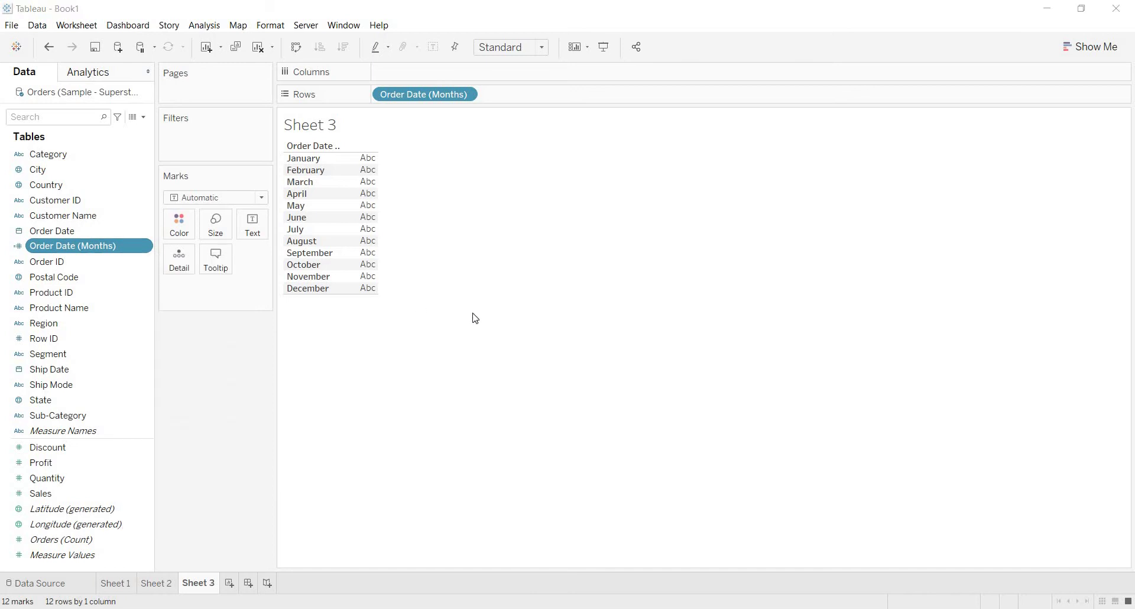
left_click(568, 320)
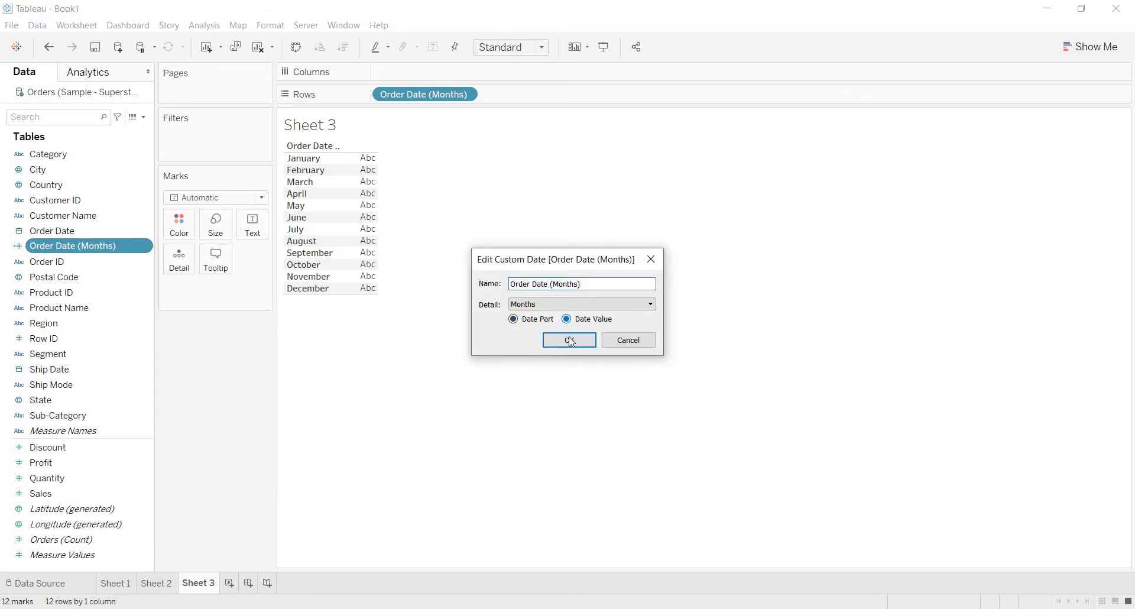
left_click(569, 341)
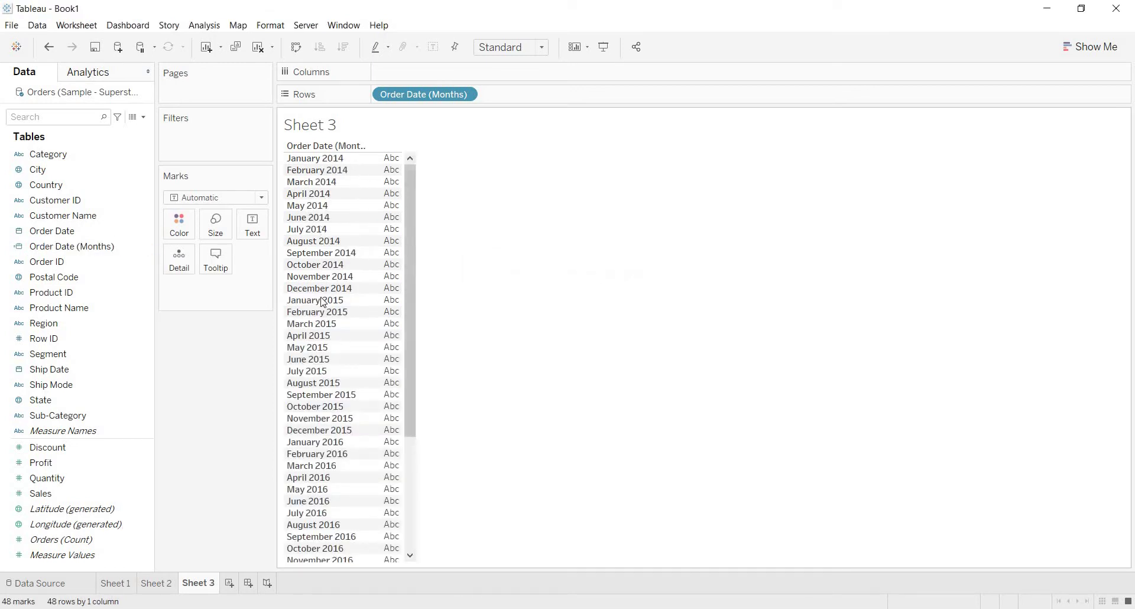
left_click_drag(406, 409, 410, 522)
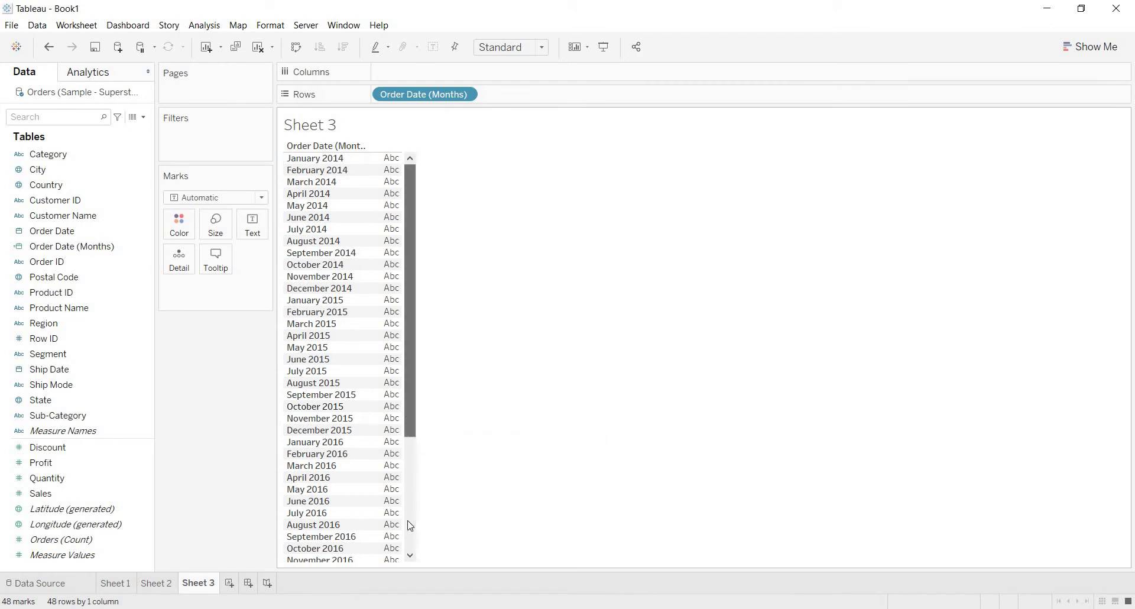
left_click_drag(406, 463, 405, 324)
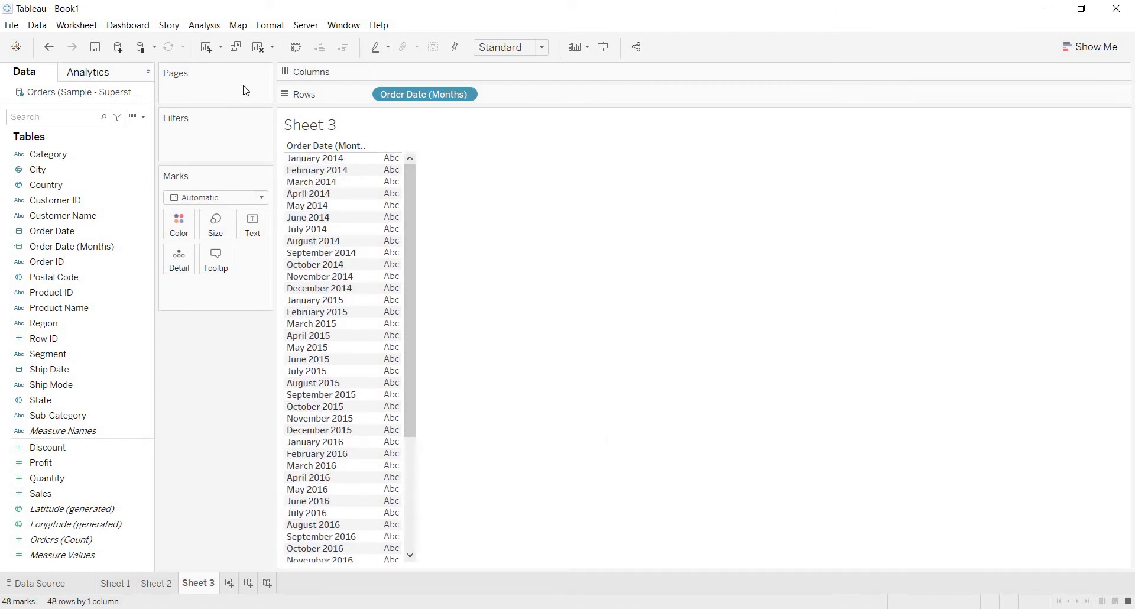
- Clear the view on Sheet 3 and review the sales charts on Sheet 1 and Sheet 2
left_click(259, 52)
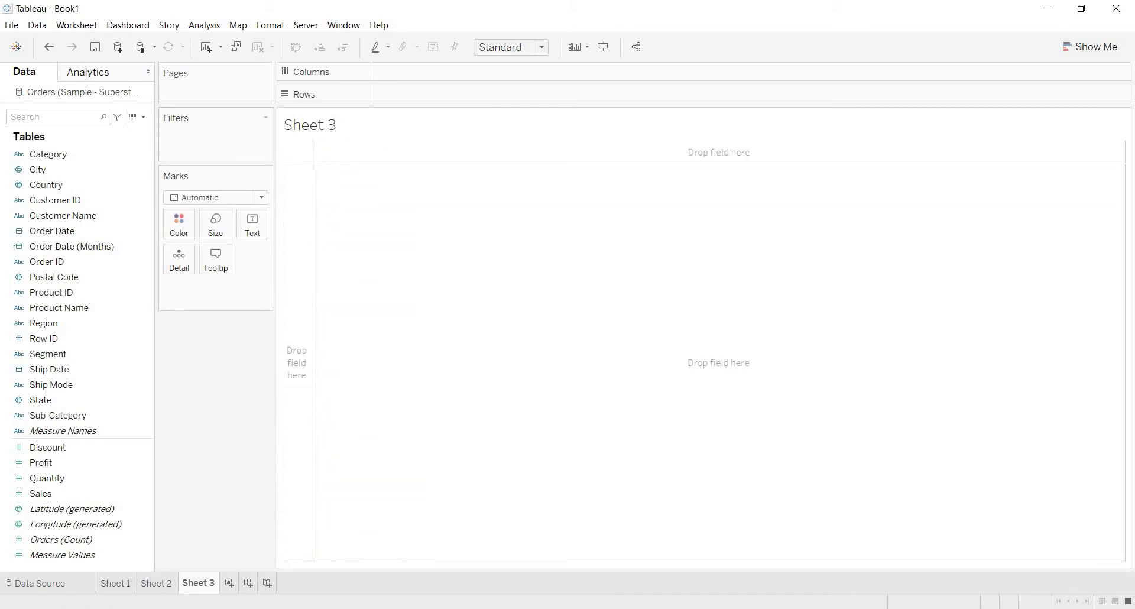
right_click(202, 584)
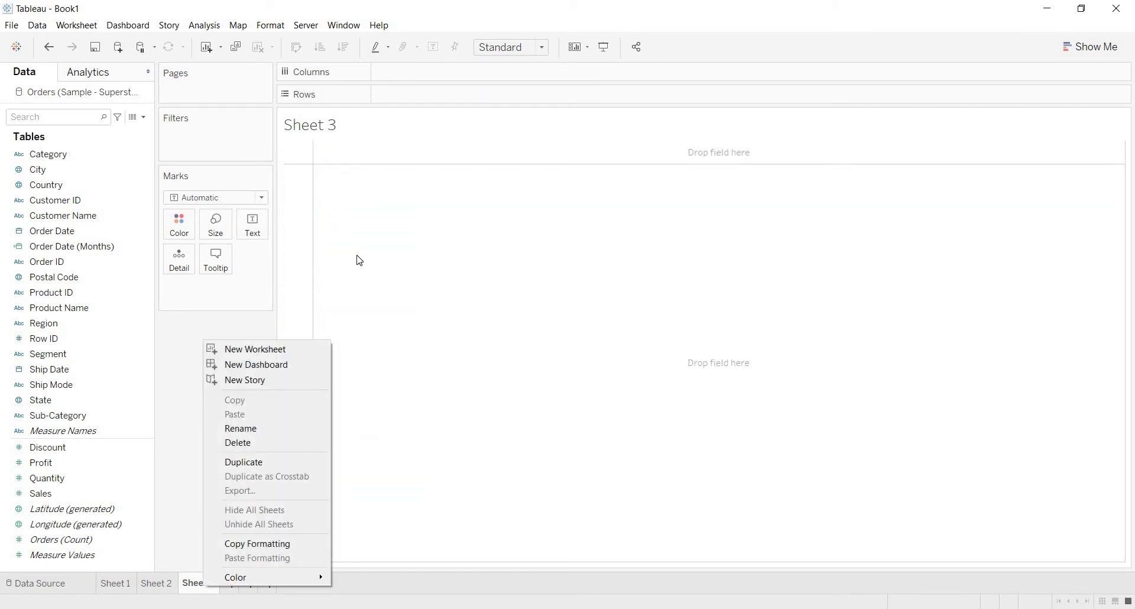
key("Escape")
left_click(125, 586)
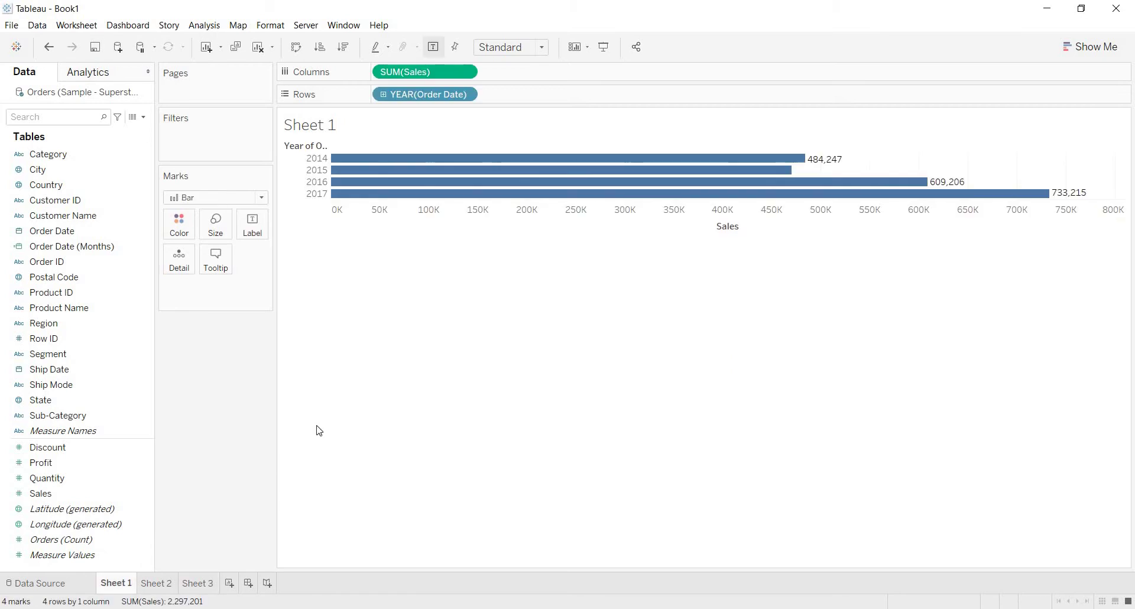
left_click(158, 584)
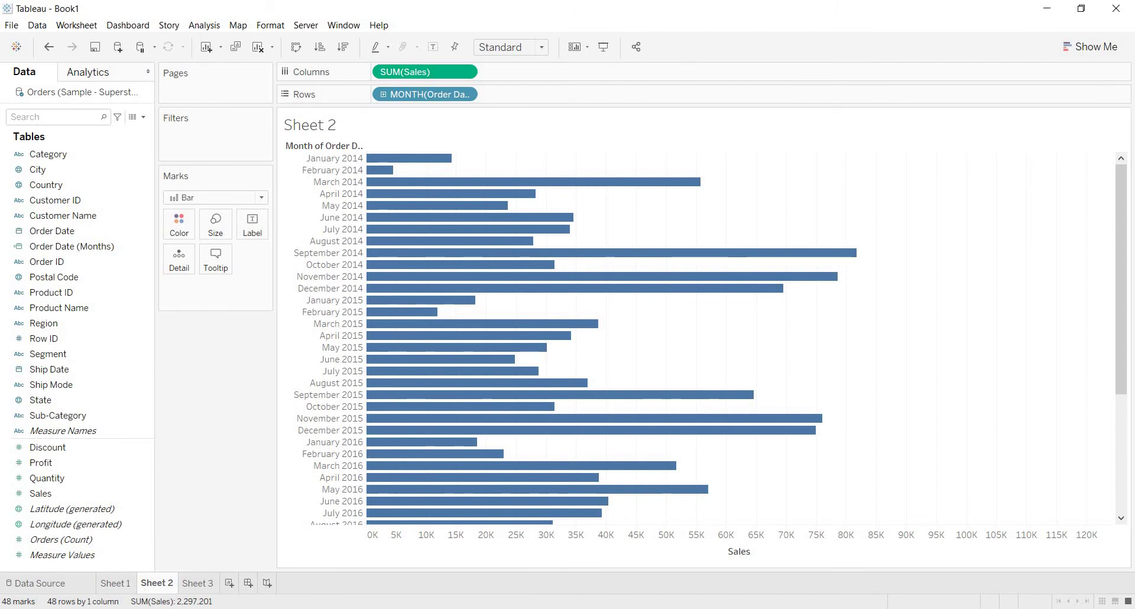
left_click(211, 585)
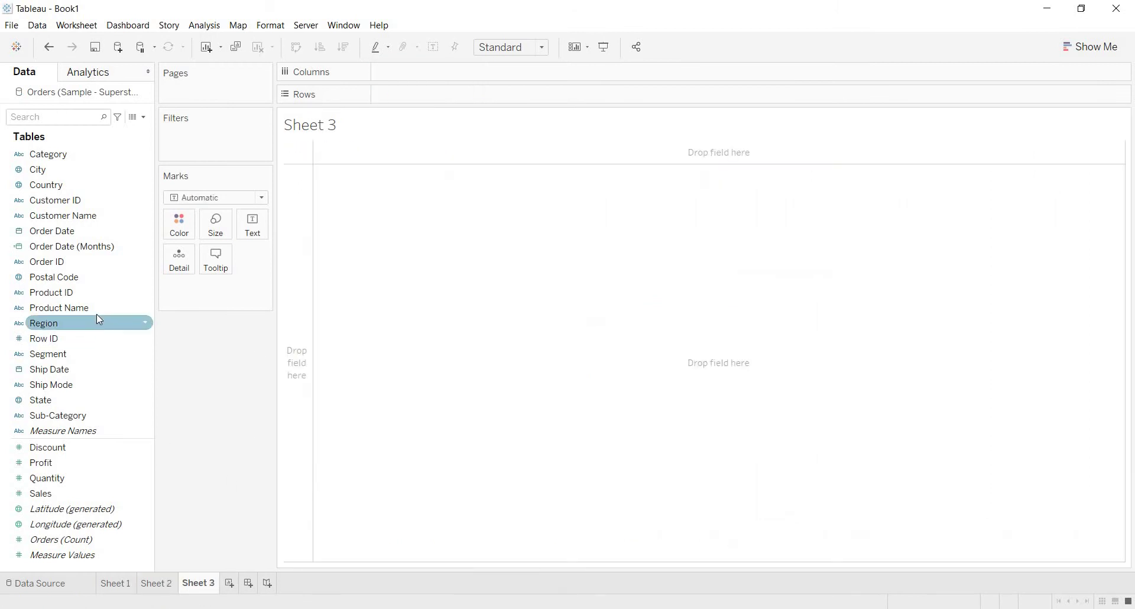
- On Sheet 3, chart Sales in columns by Product Name in rows, sorted descending with mark labels shown
left_click_drag(97, 308, 446, 96)
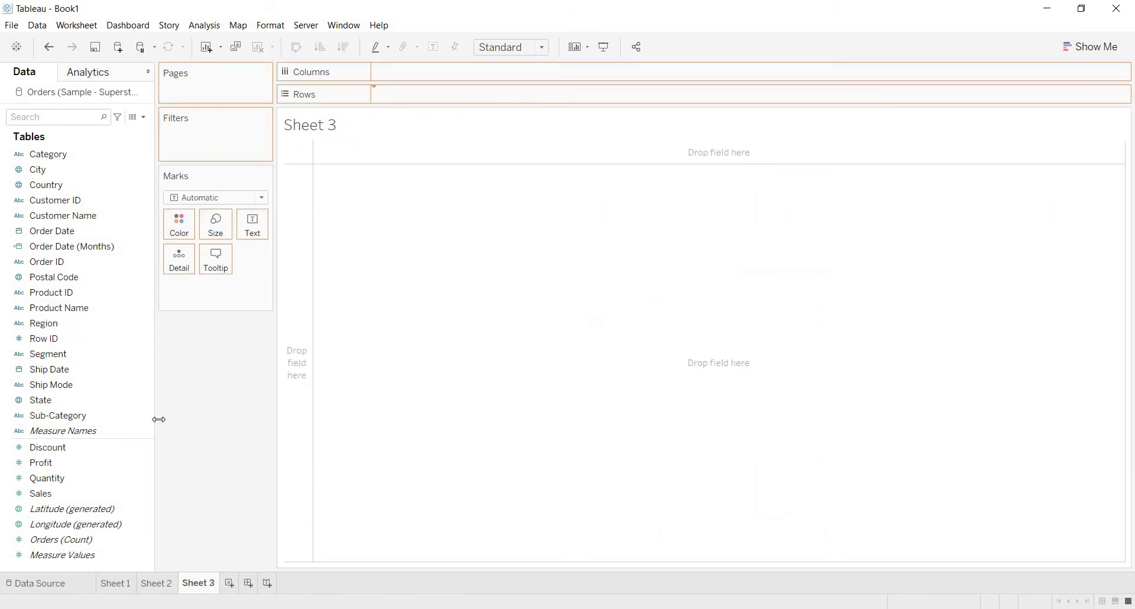
left_click_drag(86, 494, 423, 78)
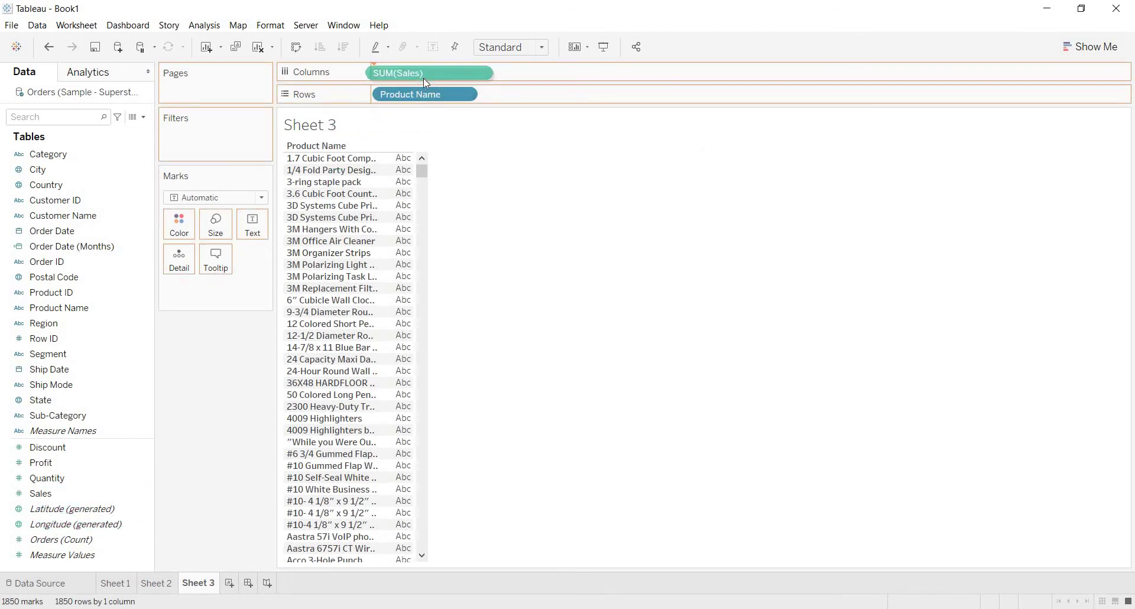
left_click(344, 47)
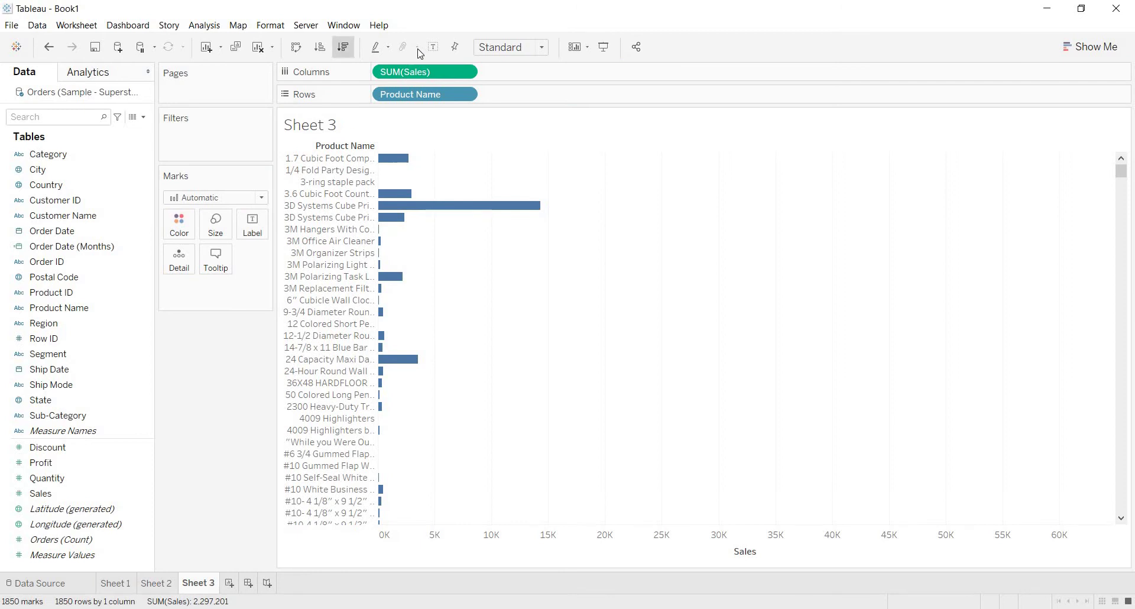
left_click(433, 47)
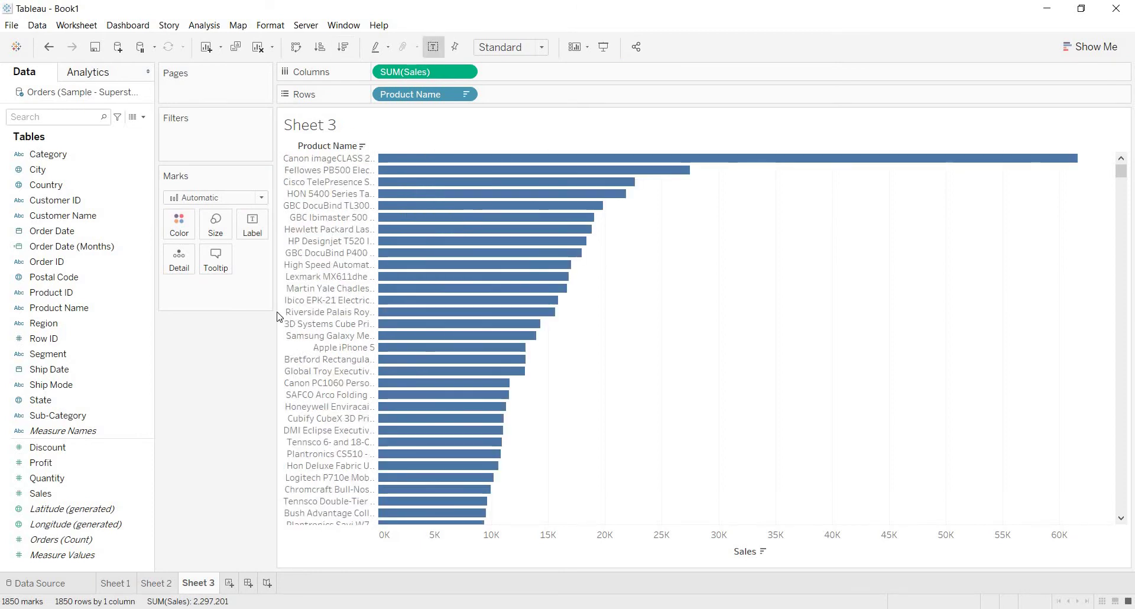
- Create a dashboard with Sheet 1 across the top and Sheet 2 and Sheet 3 side by side below it
left_click(248, 583)
left_click_drag(68, 219, 320, 122)
mouse_move(60, 235)
left_mouse_down()
mouse_move(281, 428)
mouse_move(291, 522)
left_mouse_up()
left_click_drag(149, 383, 149, 383)
left_click_drag(81, 249, 599, 397)
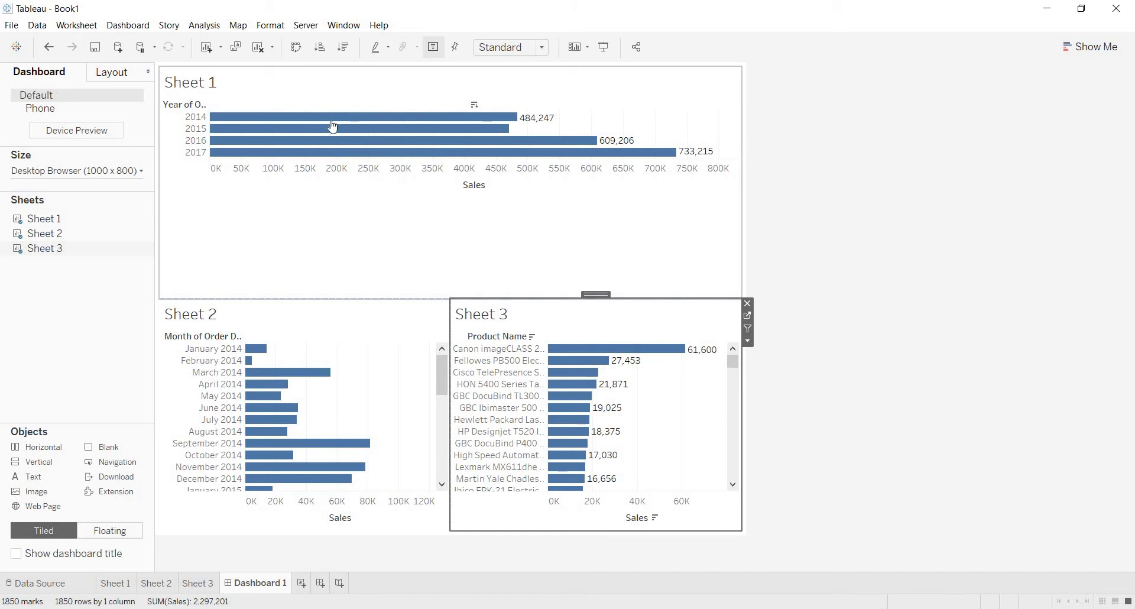
- Select the 2014 and 2015 bars in Sheet 1 and March 2014 in Sheet 2 to check whether the other charts respond
mouse_move(332, 126)
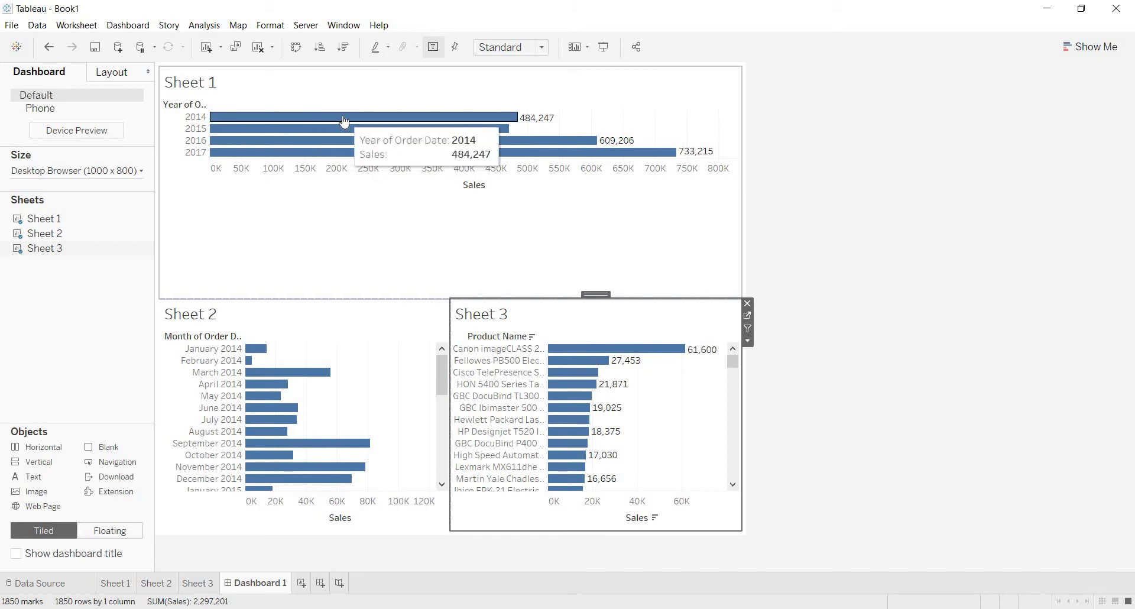
left_click(345, 122)
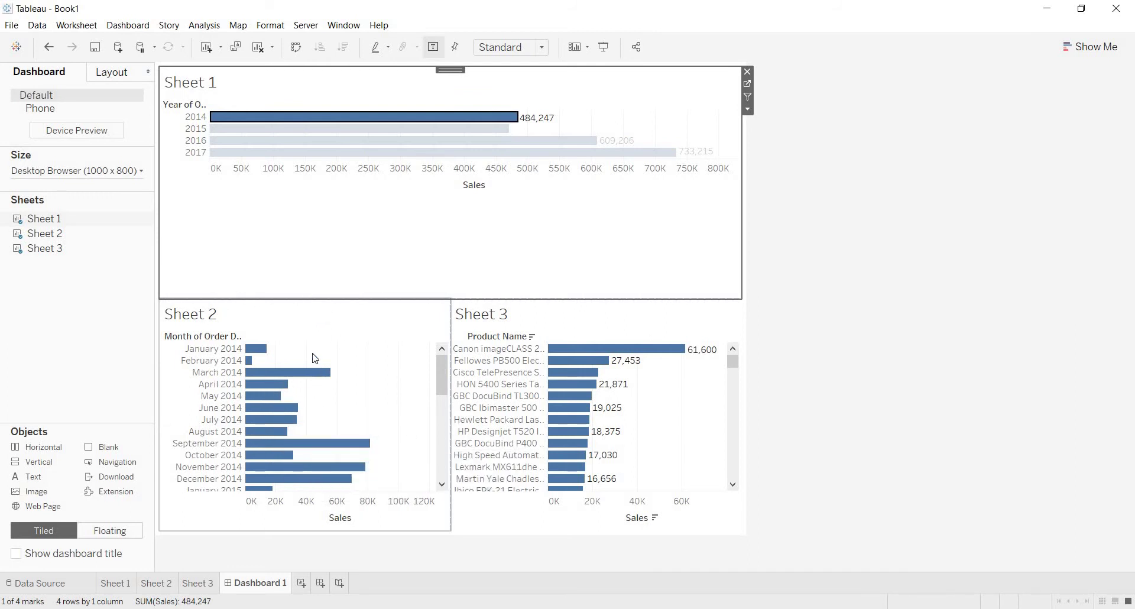
mouse_move(255, 473)
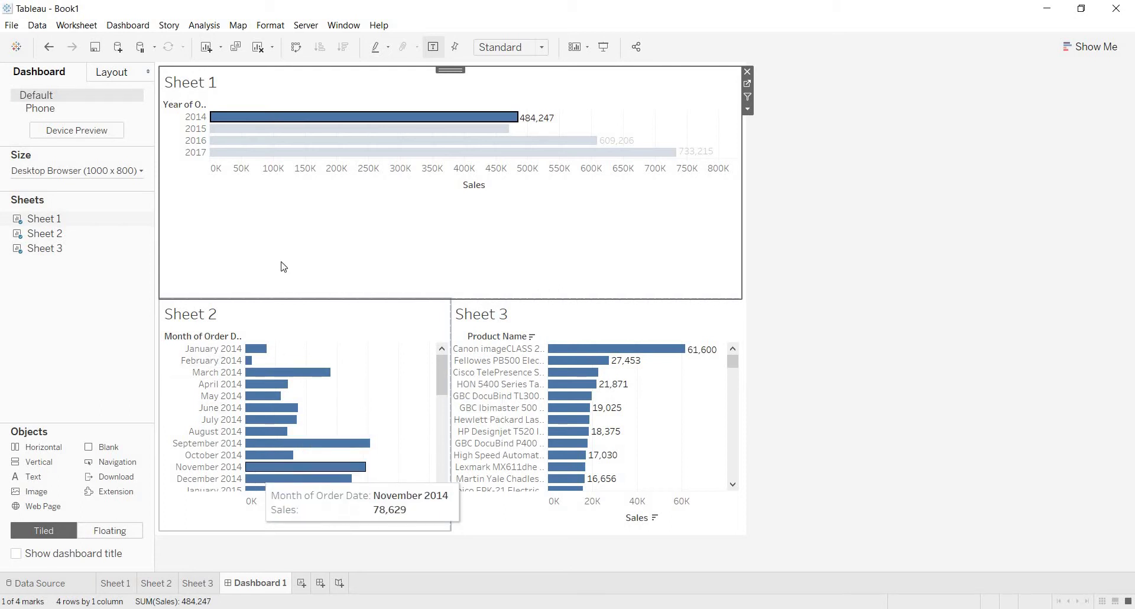
left_click(310, 131)
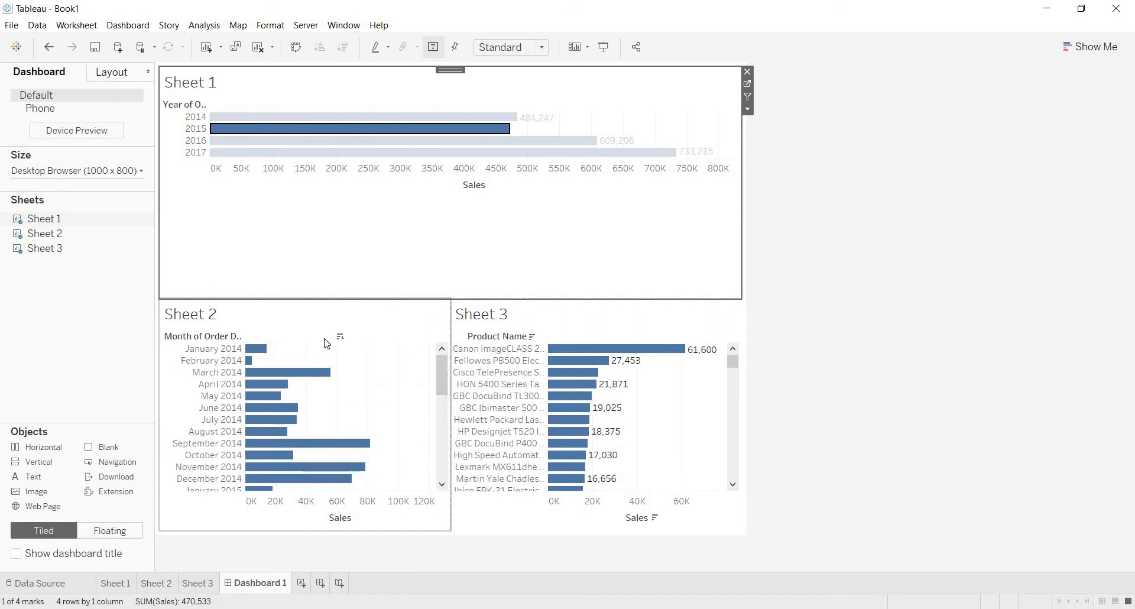
left_click(327, 376)
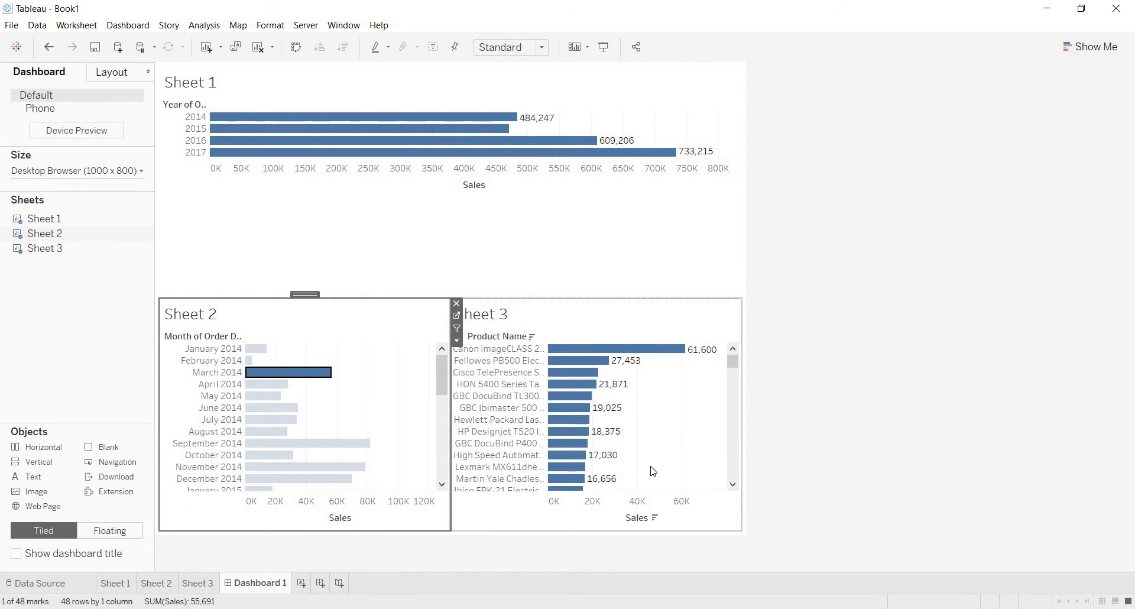
left_click(792, 529)
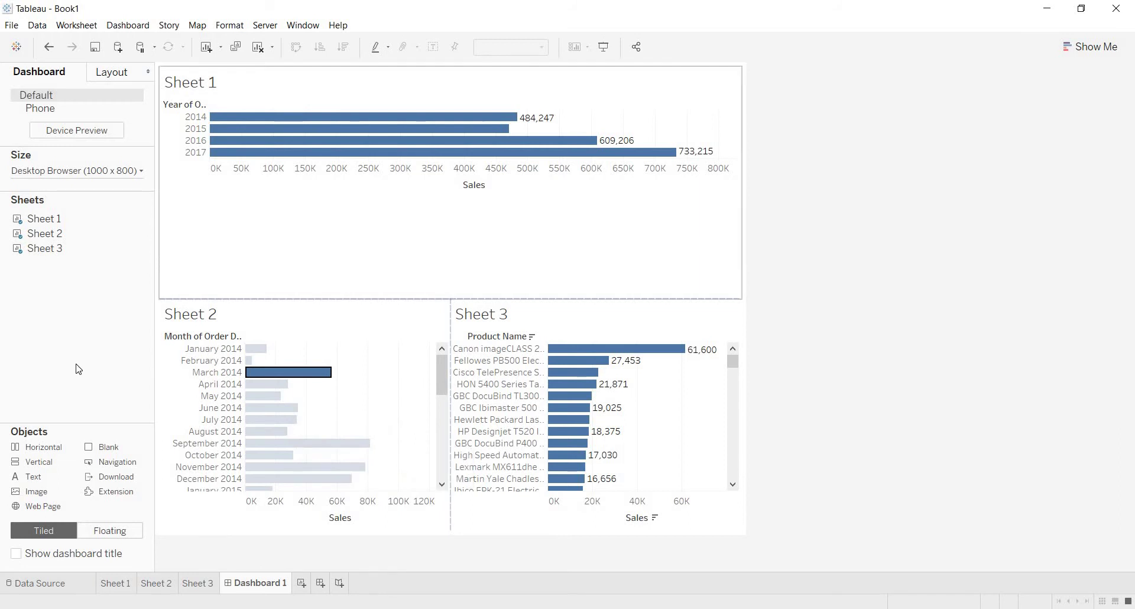
left_click(142, 31)
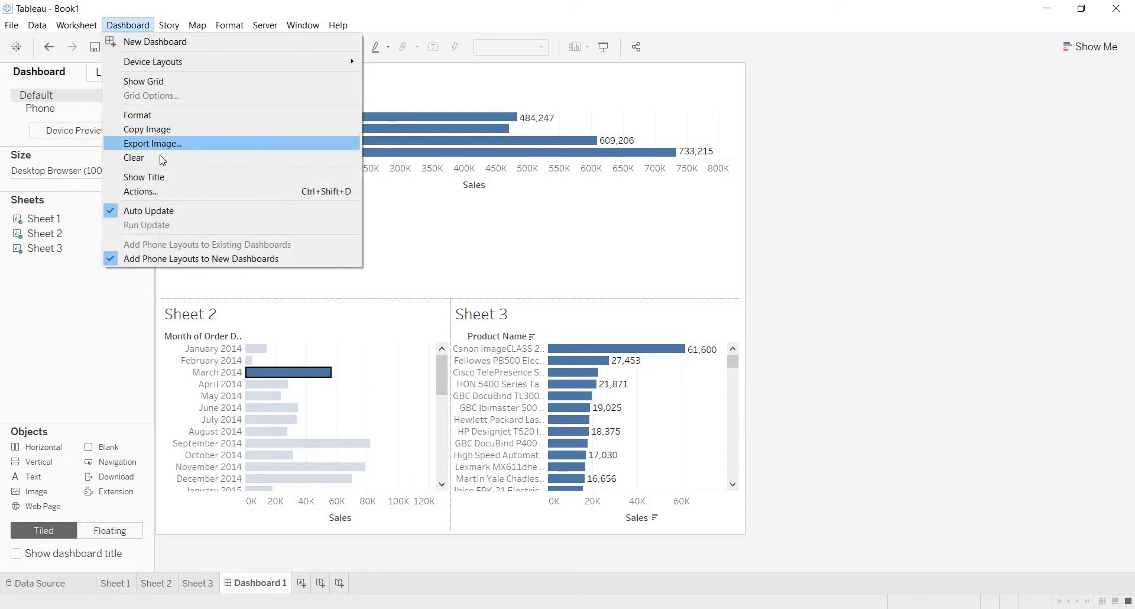
left_click(155, 192)
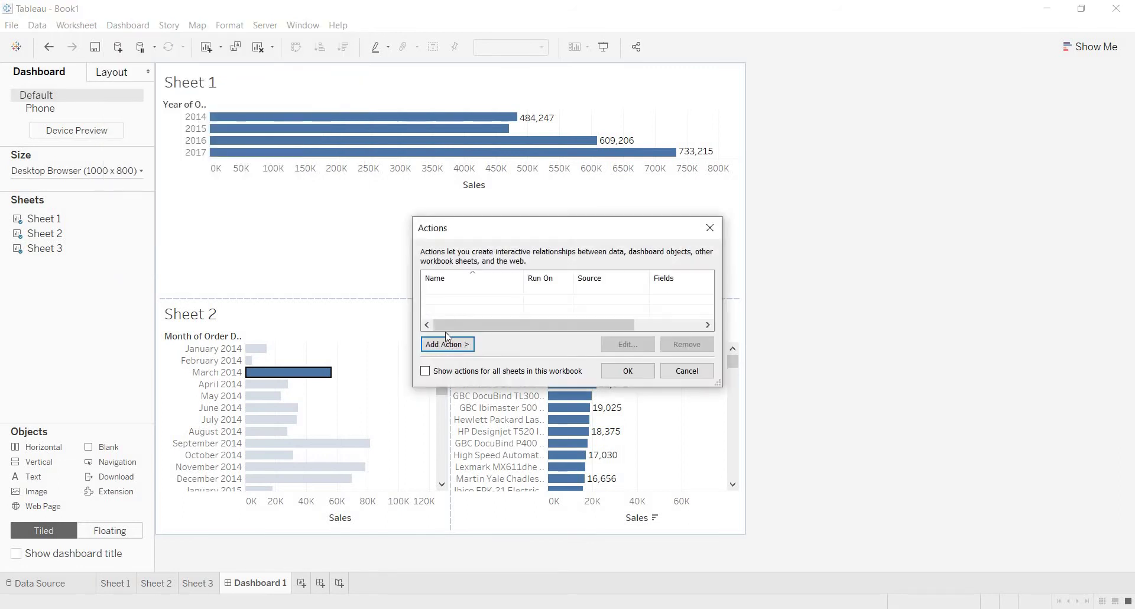
left_click(448, 351)
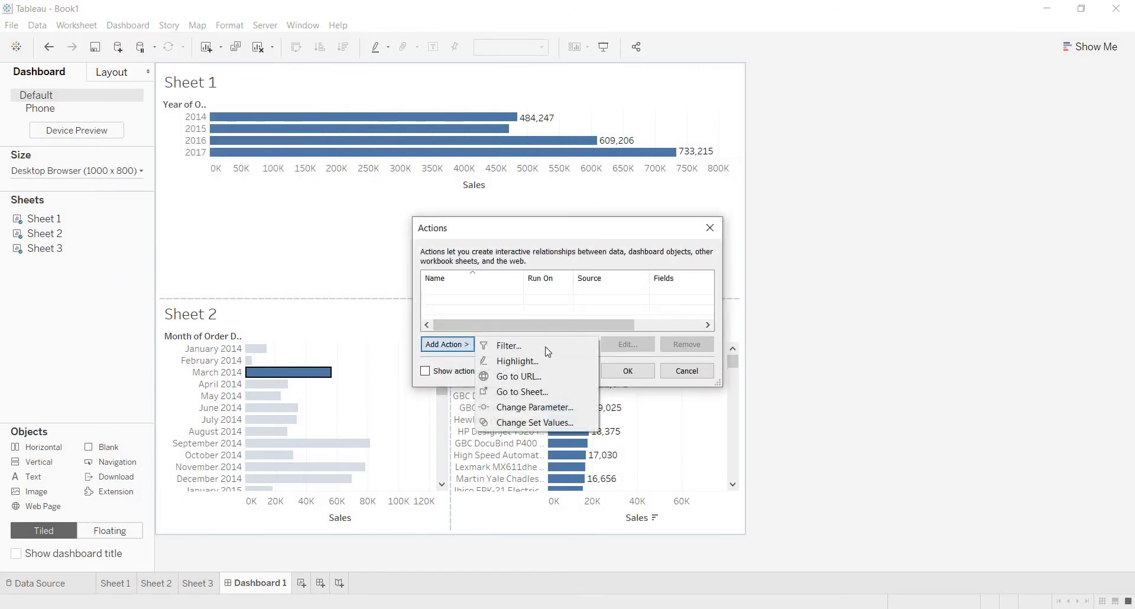
left_click(545, 346)
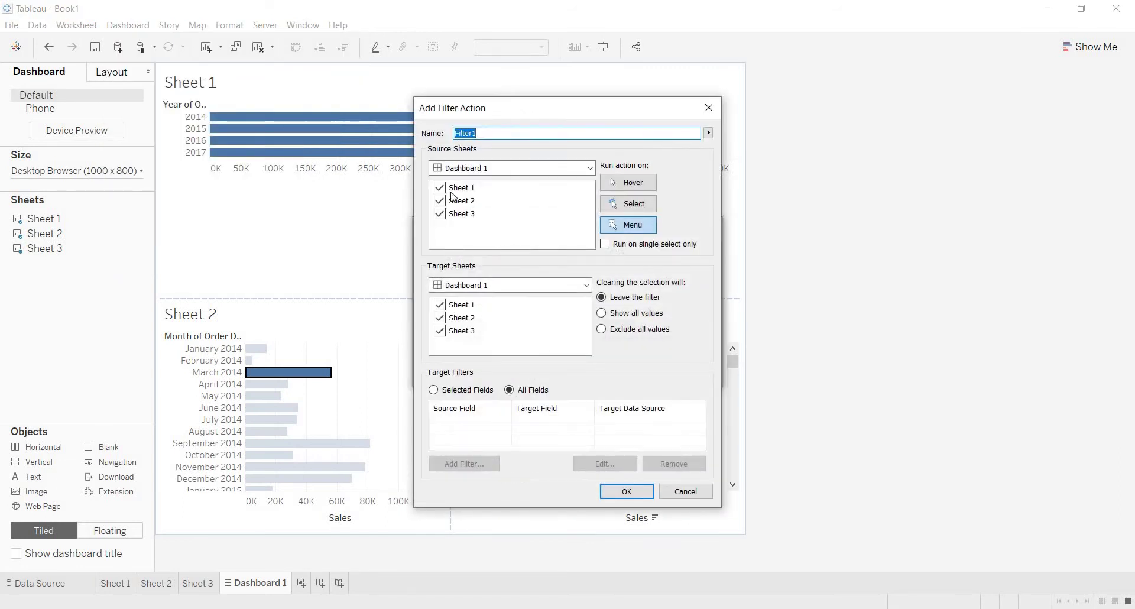
left_click(440, 201)
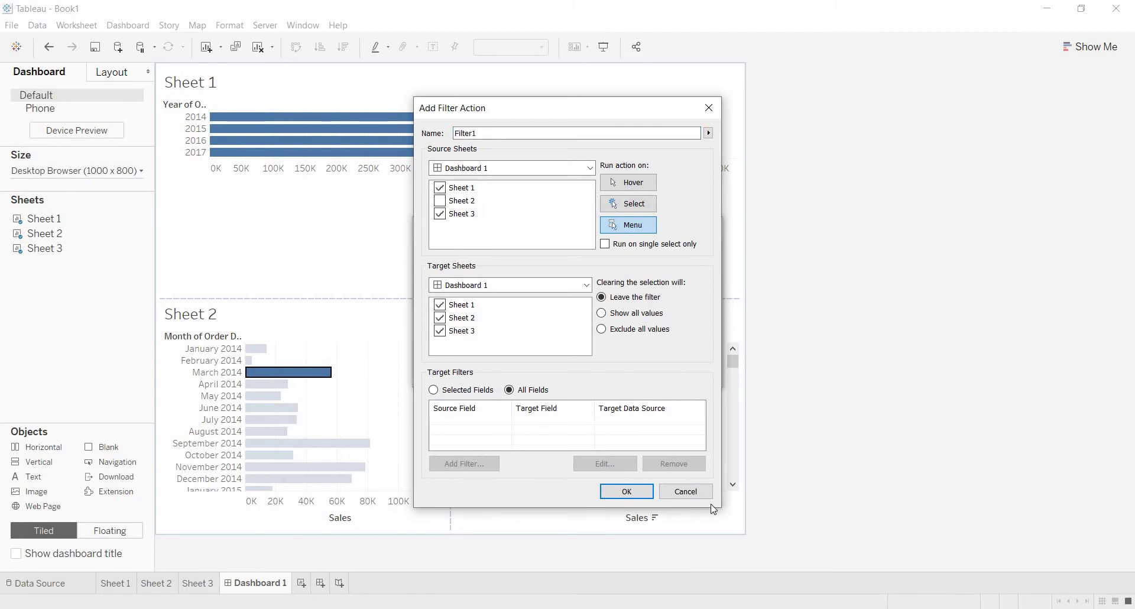
left_click(685, 492)
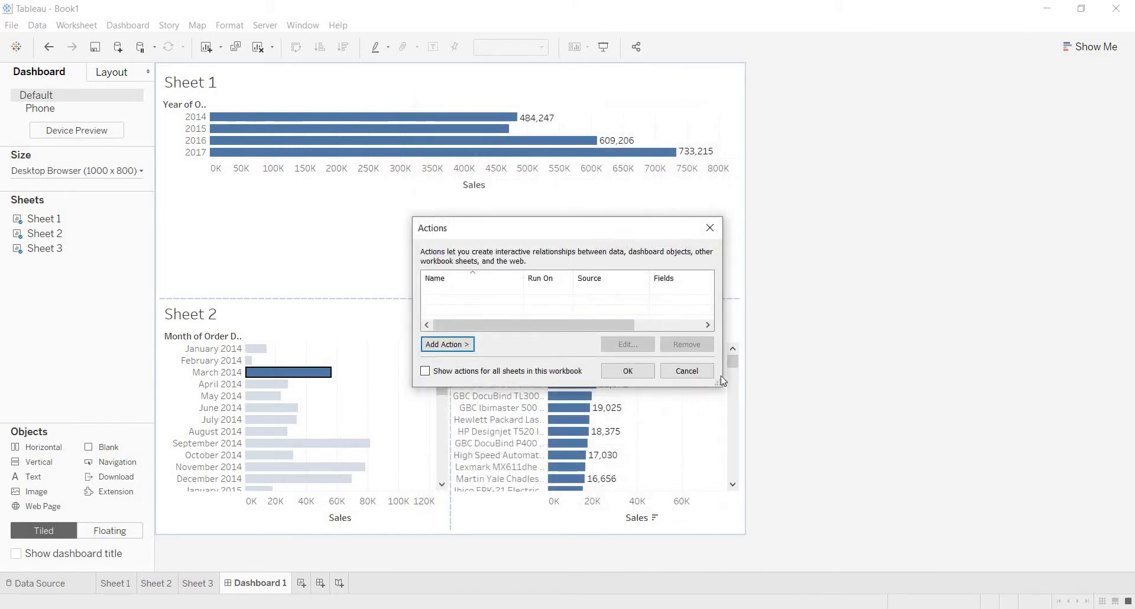
left_click(687, 371)
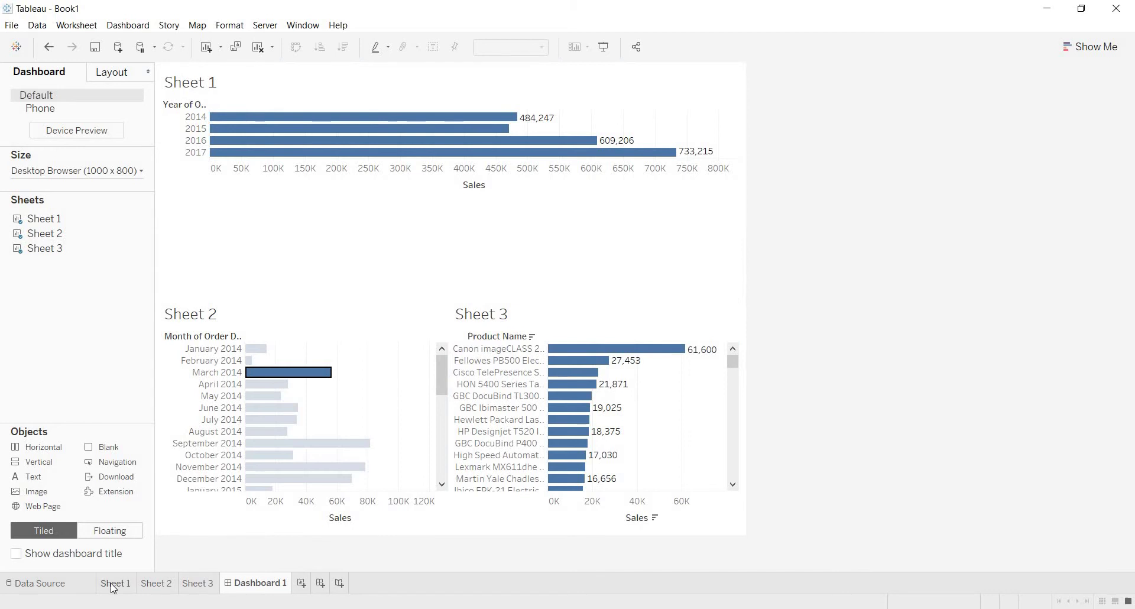
- Rename Sheet 1 as year-sales
left_click(113, 585)
type("year")
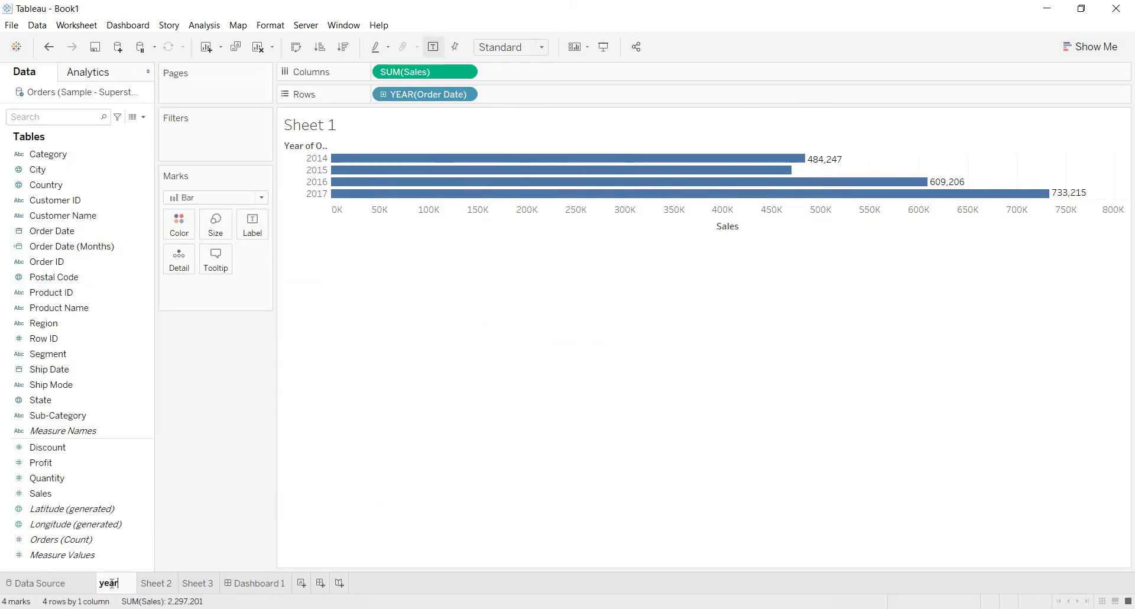
type("-sales")
key("Return")
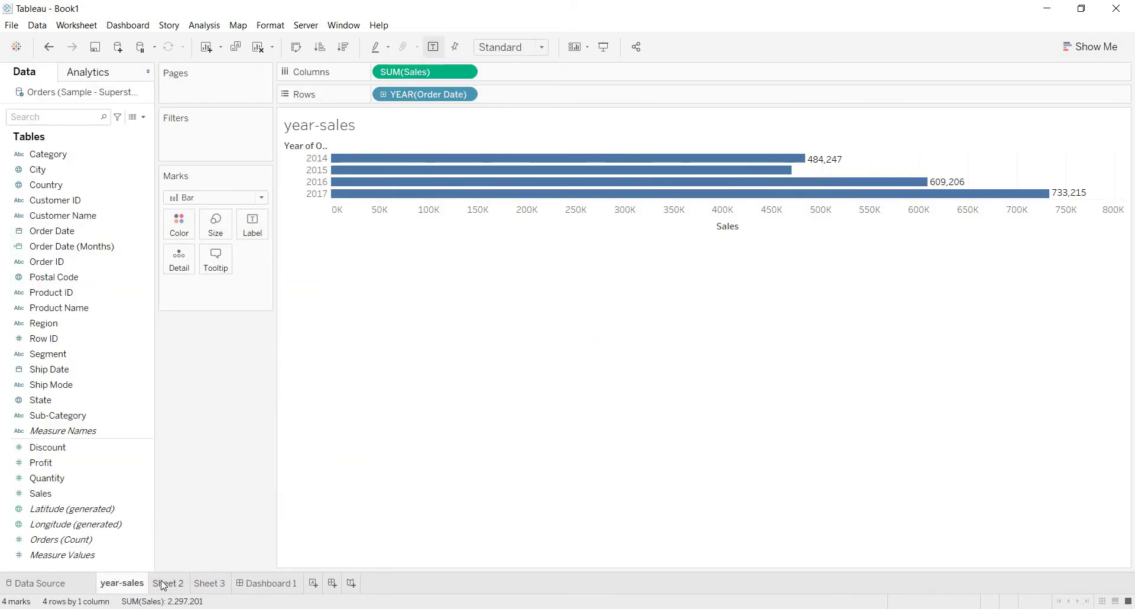
- Rename Sheet 2 as month-sales
left_click(162, 581)
type("month")
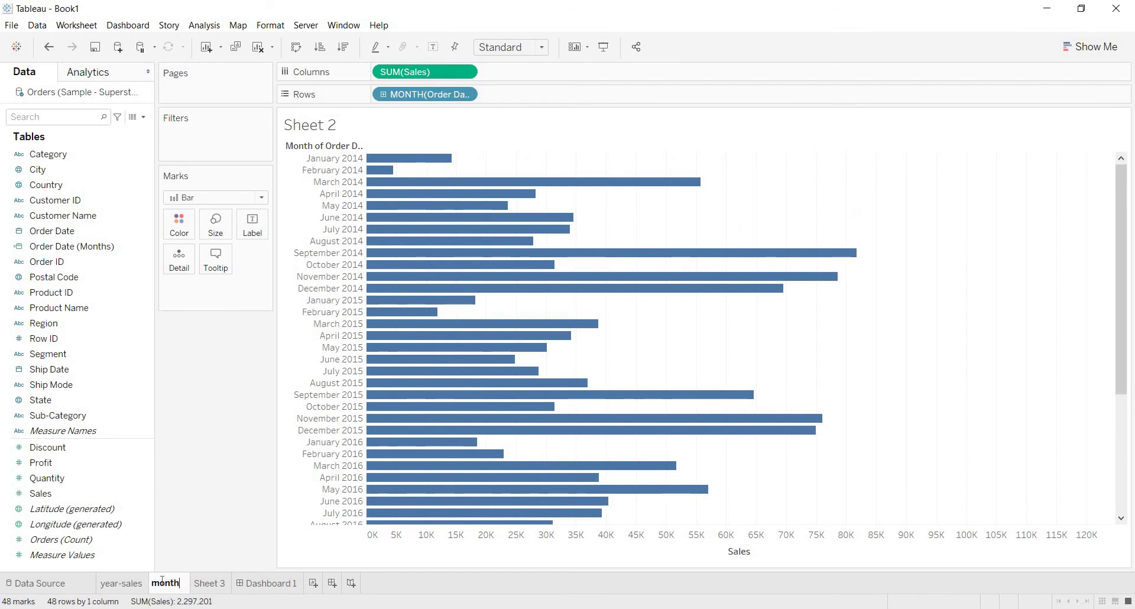
type("-sales")
key("Return")
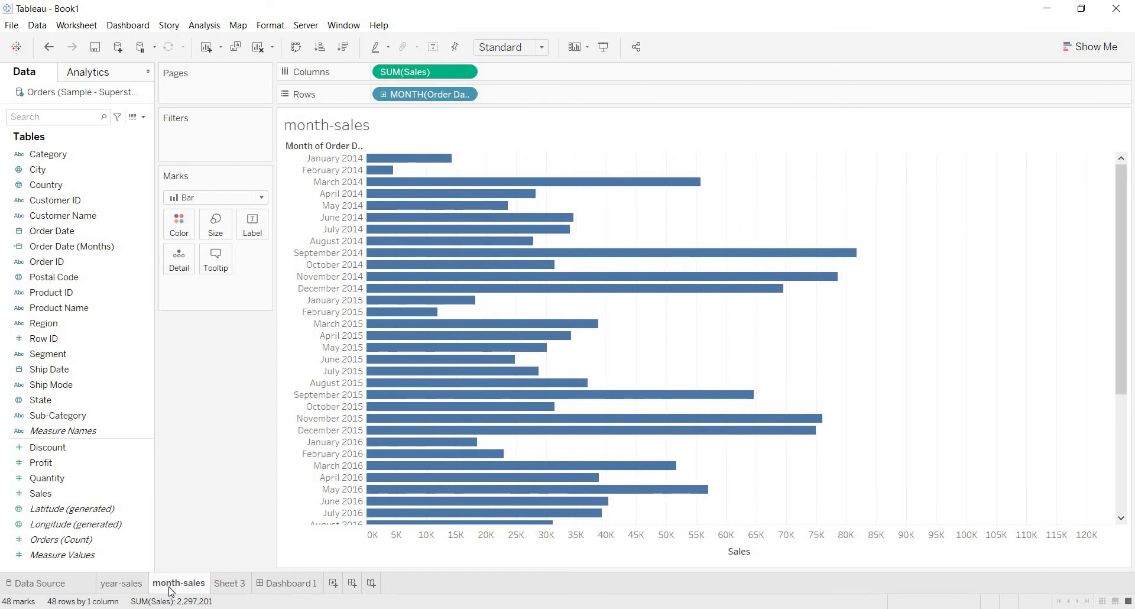
- Rename Sheet 3 as prod-sales
double_click(216, 581)
type("prod")
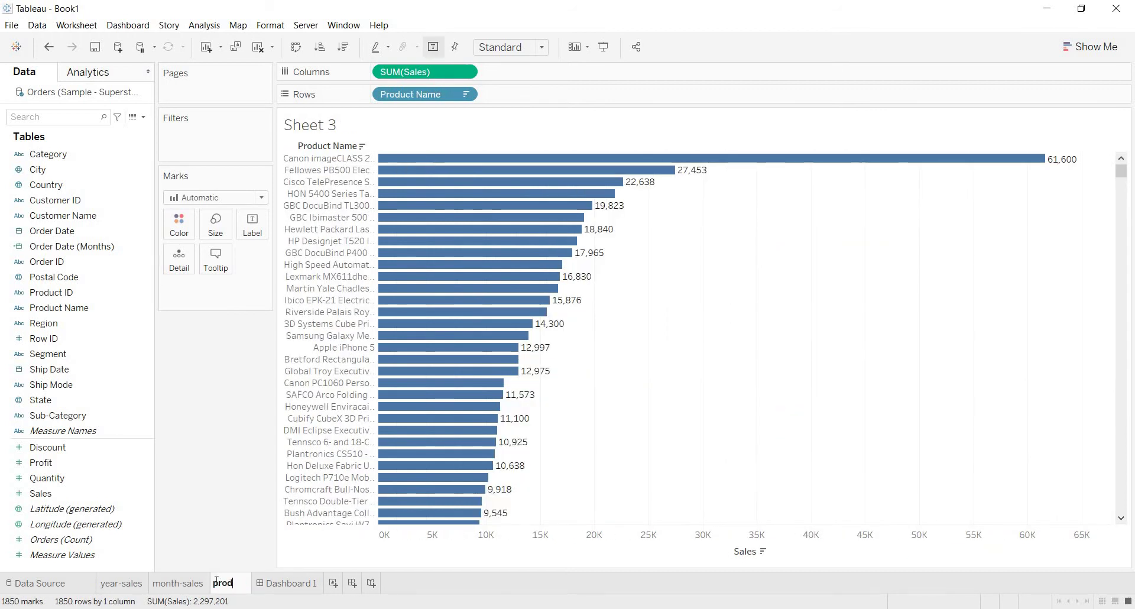
type("u")
type("sales")
key("Return")
- Add a filter action on Dashboard 1 from source sheet year-sales to target sheet month-sales, run on Select
left_click(291, 583)
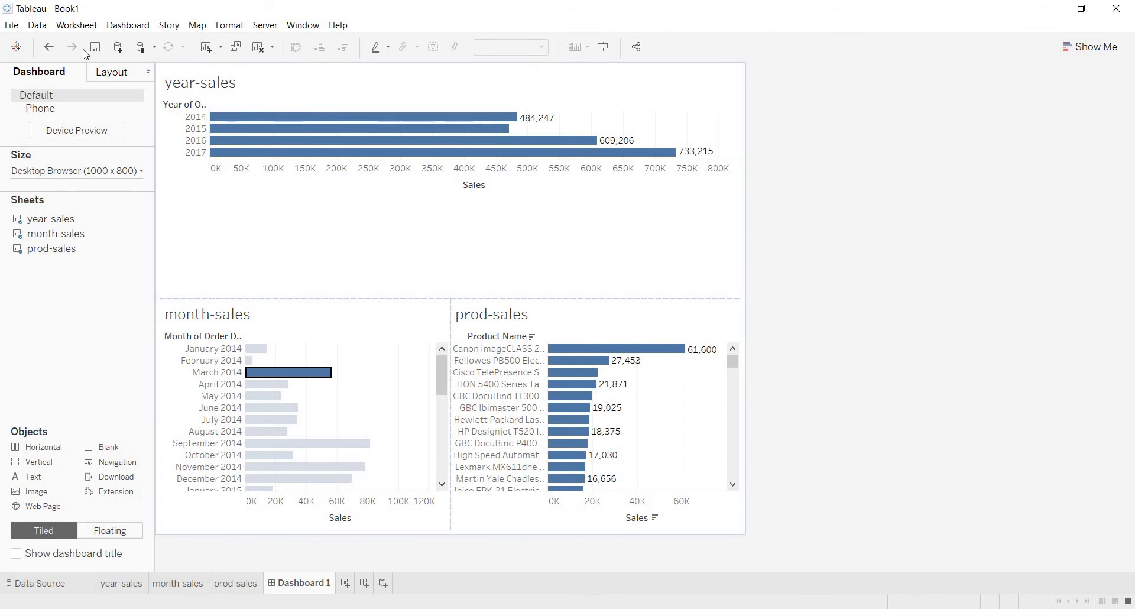
left_click(128, 25)
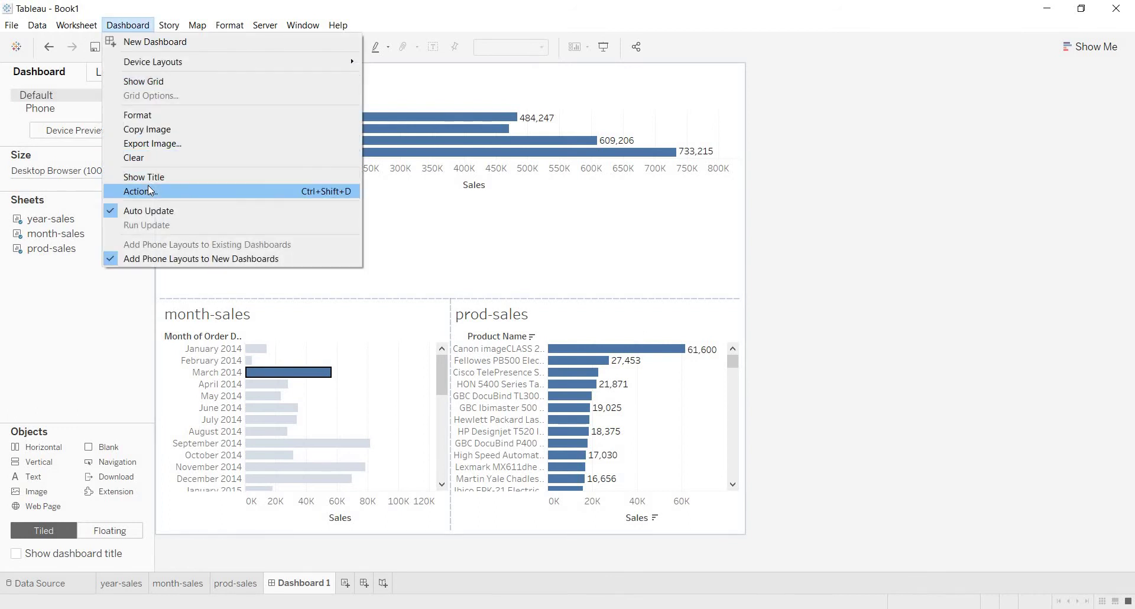
left_click(149, 190)
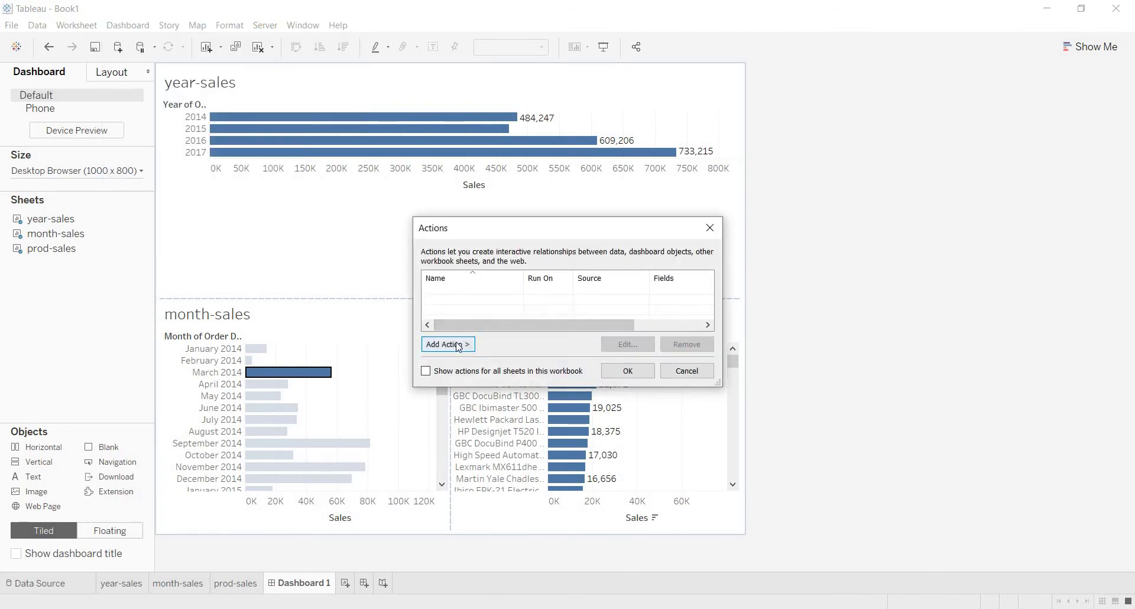
left_click(458, 345)
left_click(497, 348)
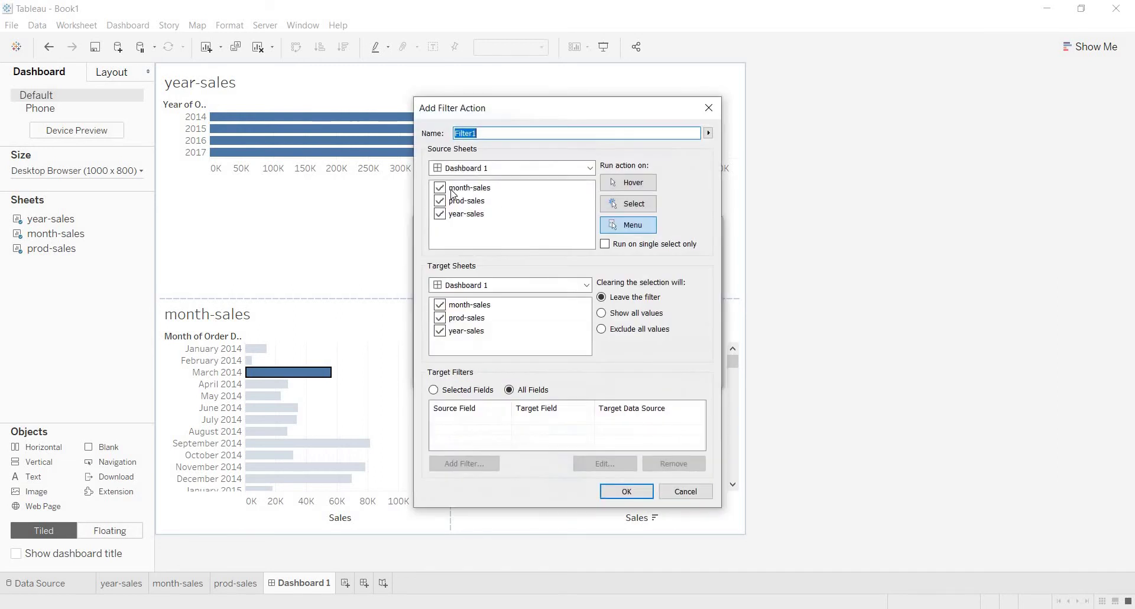
left_click(439, 201)
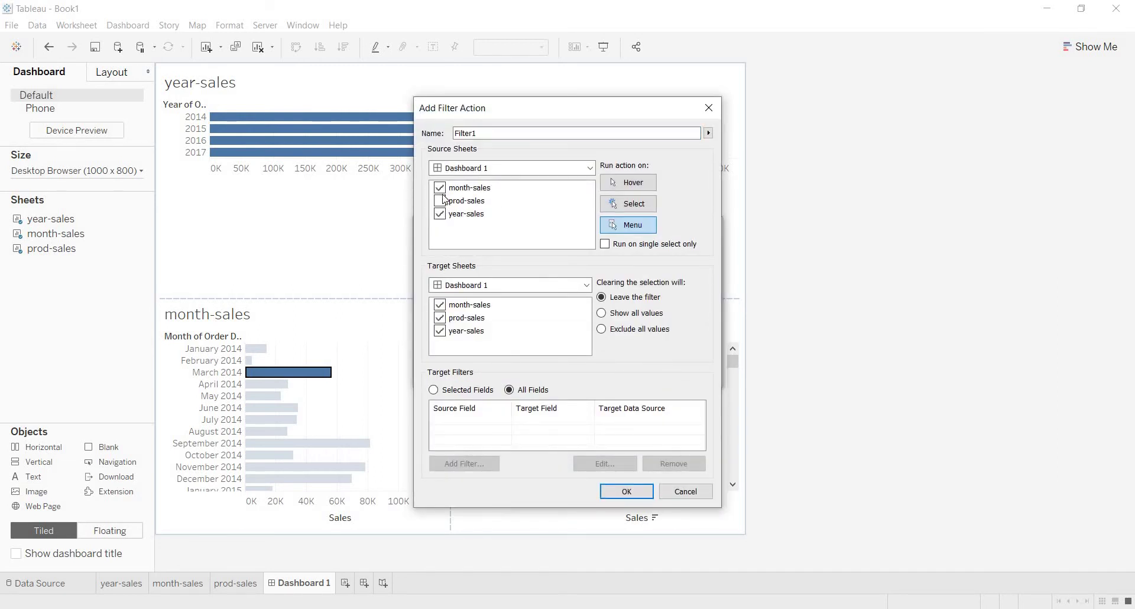
left_click(444, 190)
left_click(613, 203)
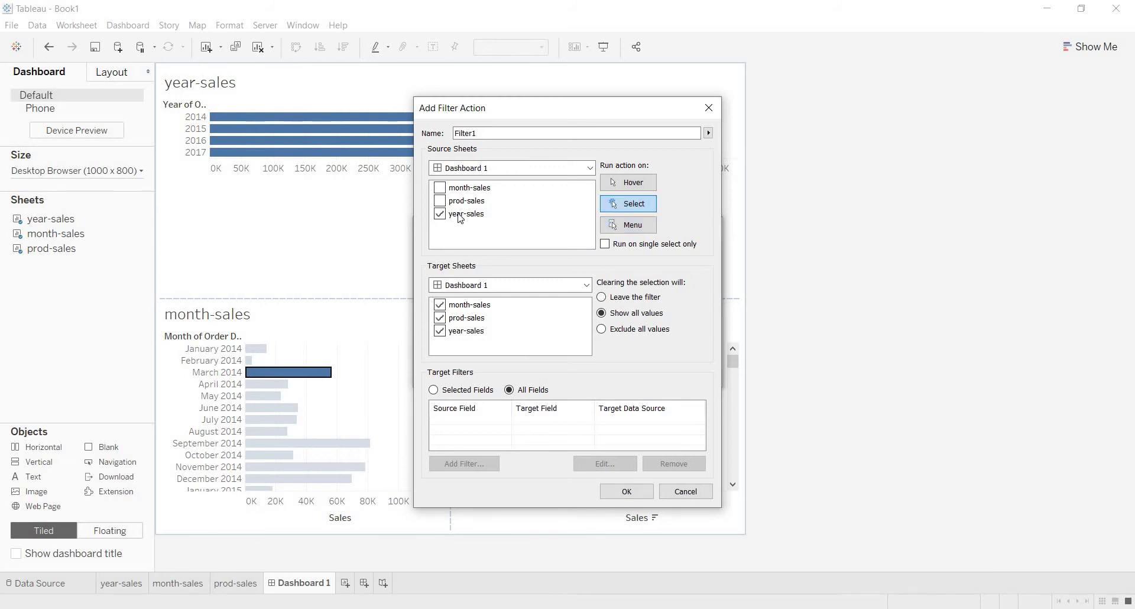
left_click(439, 318)
left_click(440, 331)
left_click(622, 492)
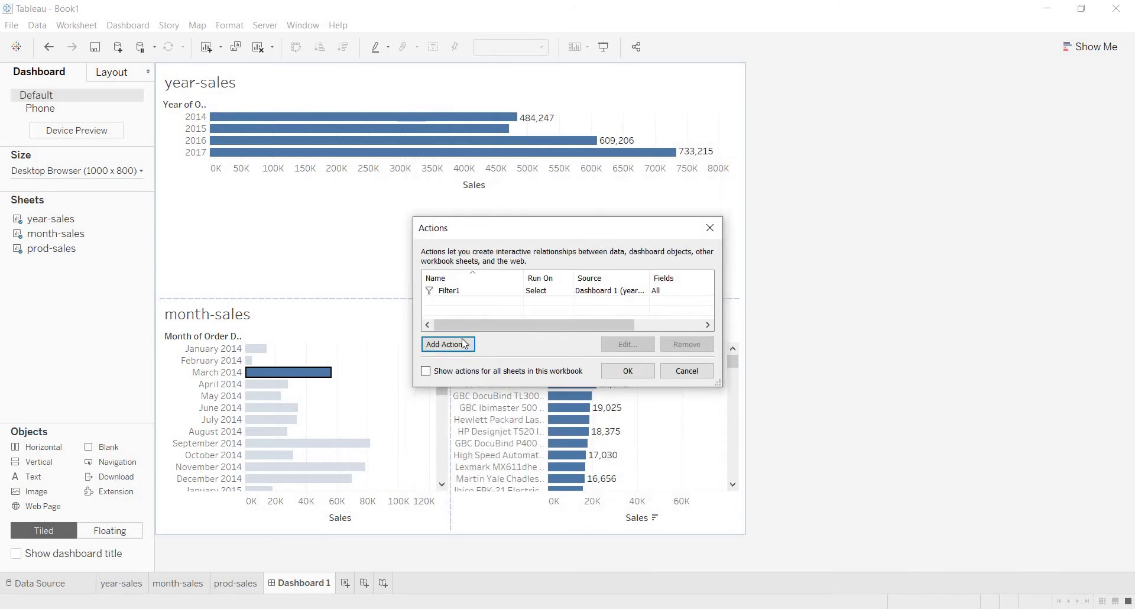
- Add a second filter action from source sheet month-sales to target sheet prod-sales, run on Select, and accept the dashboard actions
left_click(464, 343)
left_click(583, 345)
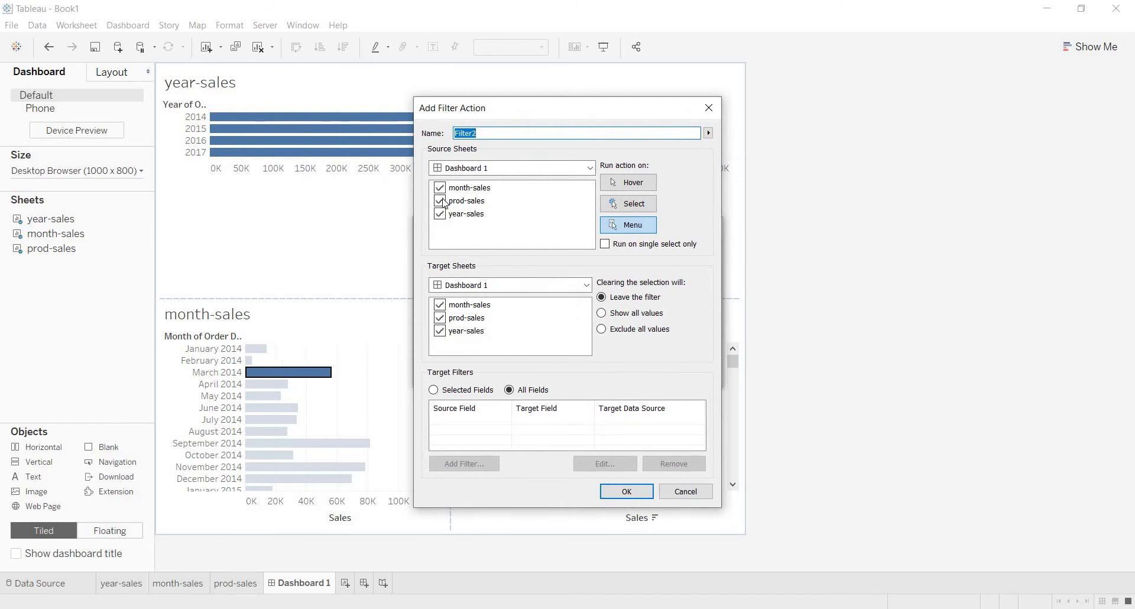
left_click(440, 202)
left_click(442, 214)
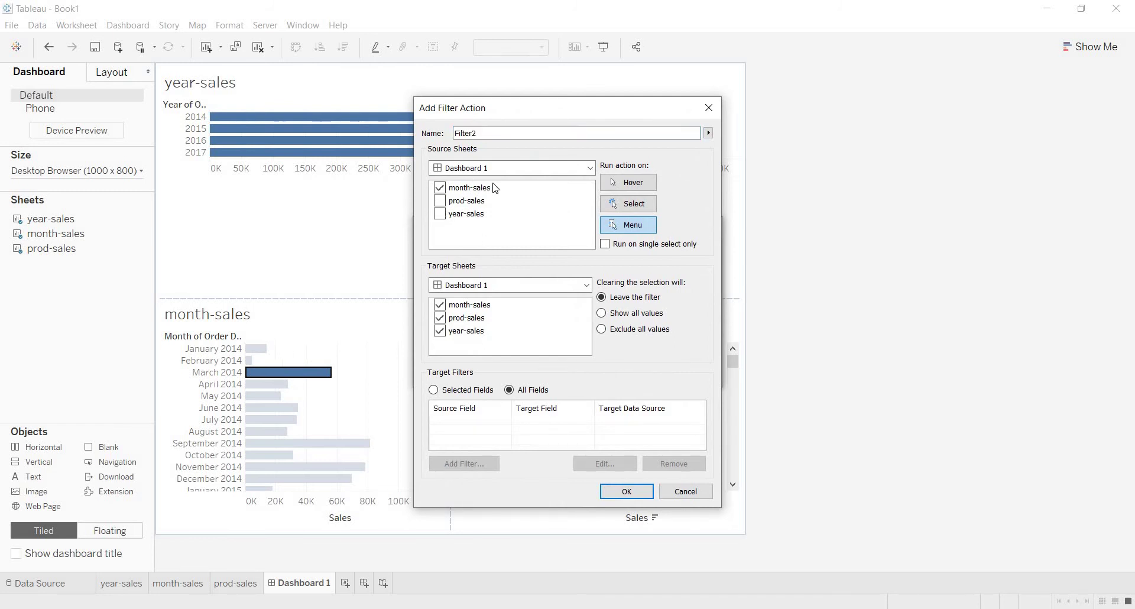
left_click(628, 204)
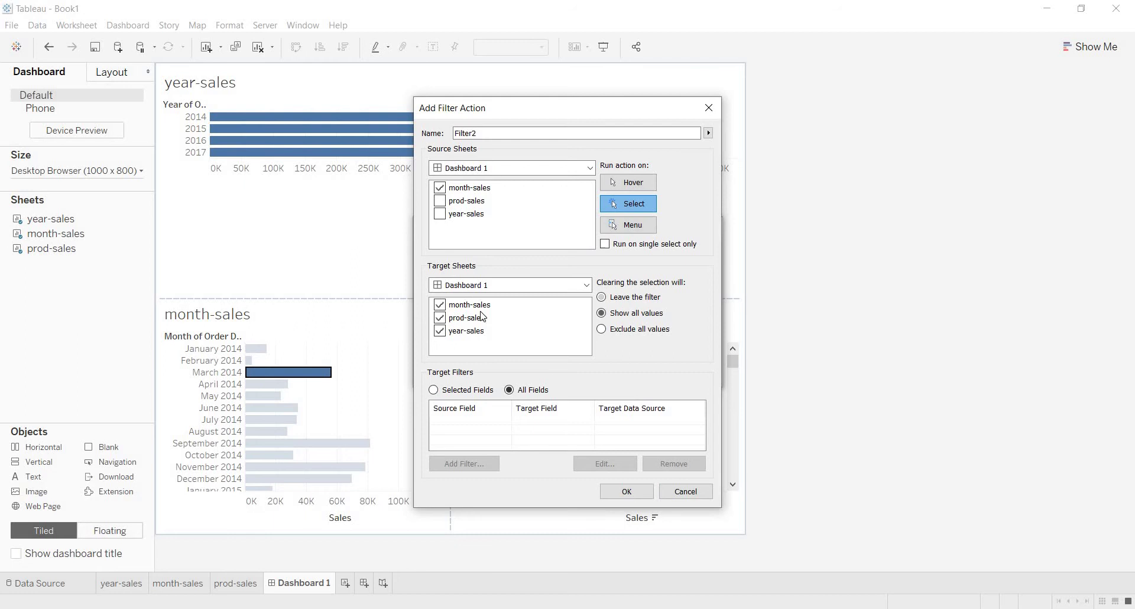
left_click(442, 307)
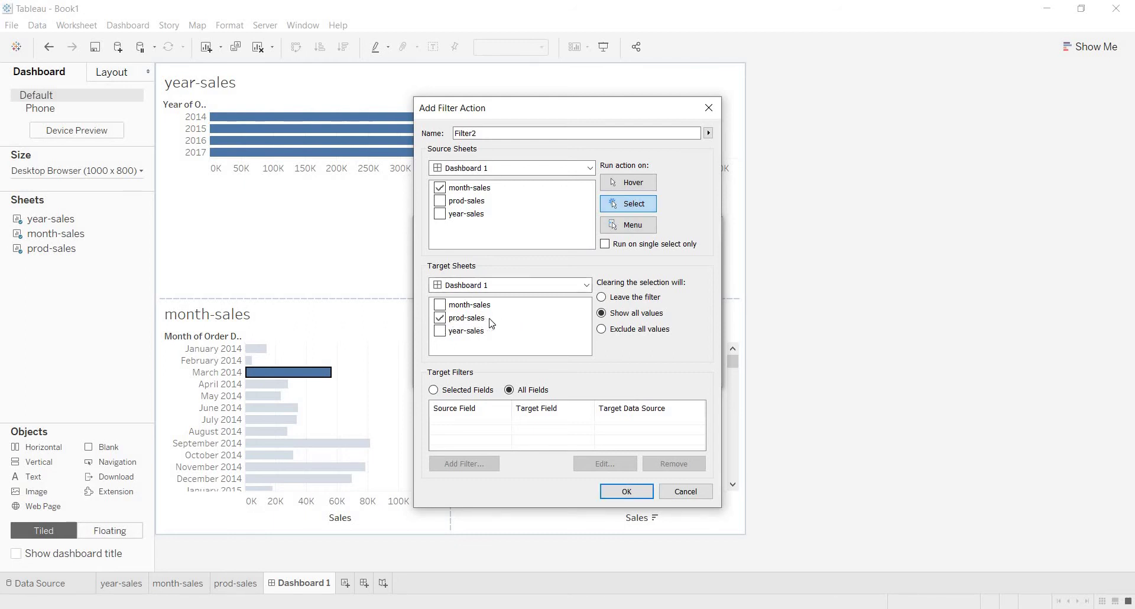
left_click(640, 493)
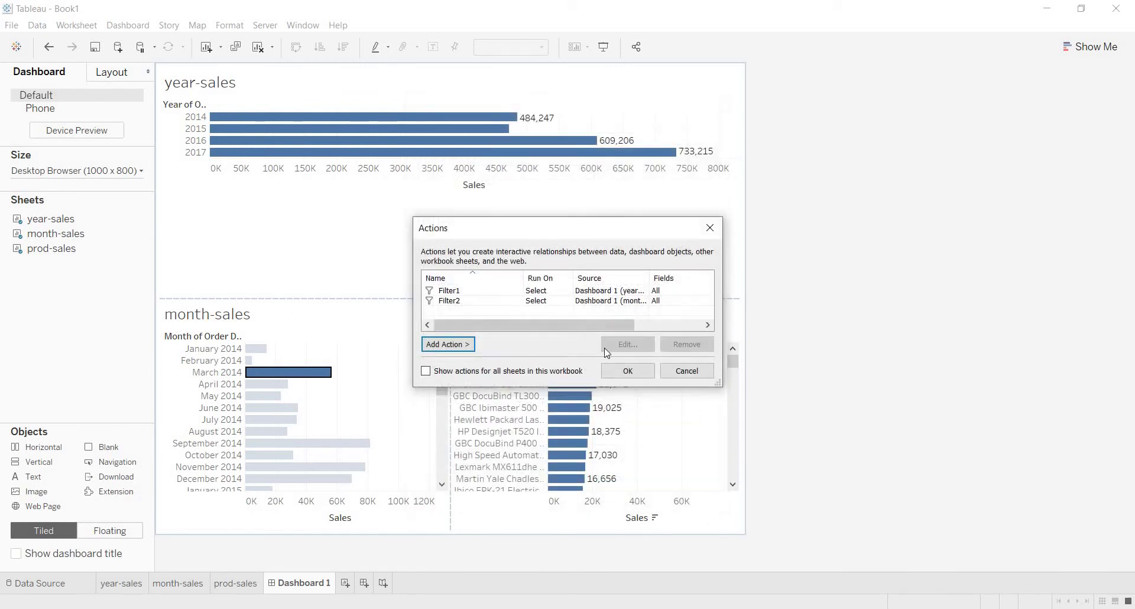
key("Return")
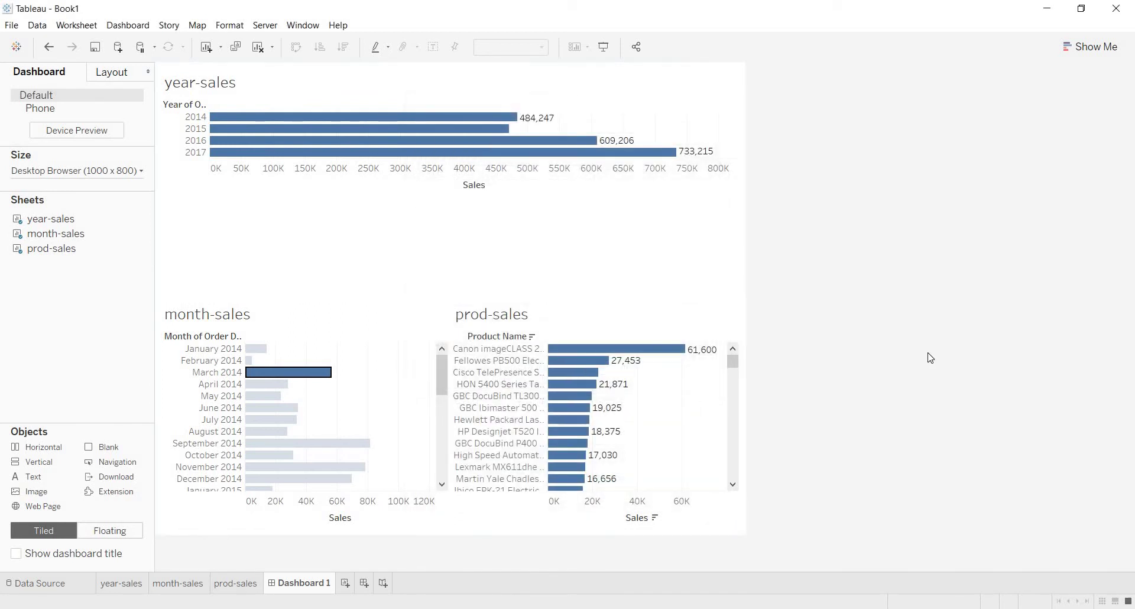
- Clear the March 2014 selection in the dashboard's month-sales chart
left_click(292, 376)
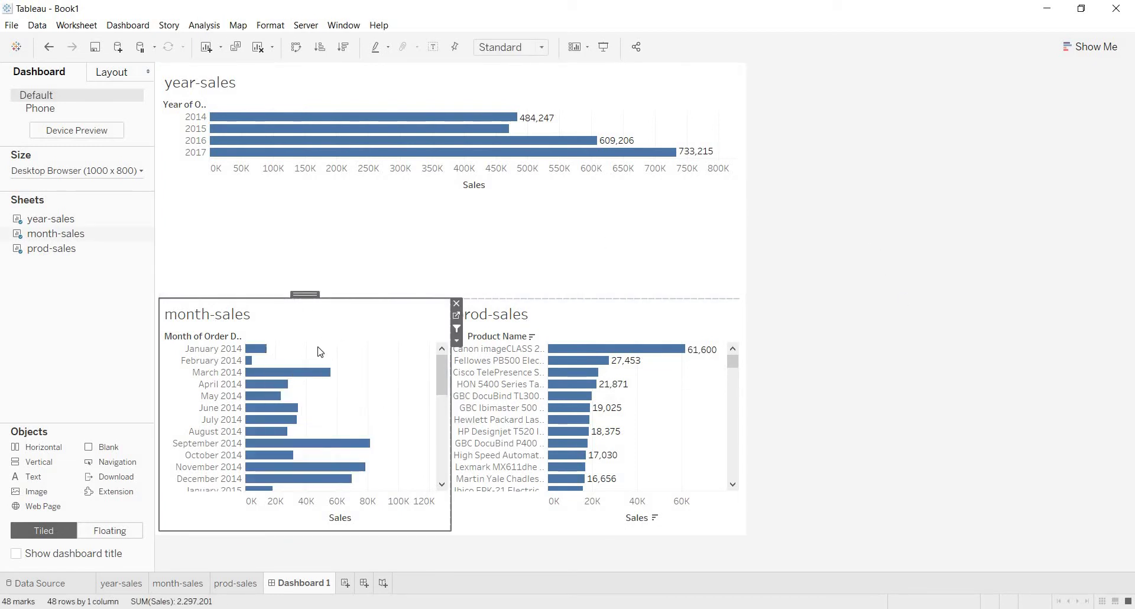
mouse_move(375, 127)
mouse_move(297, 154)
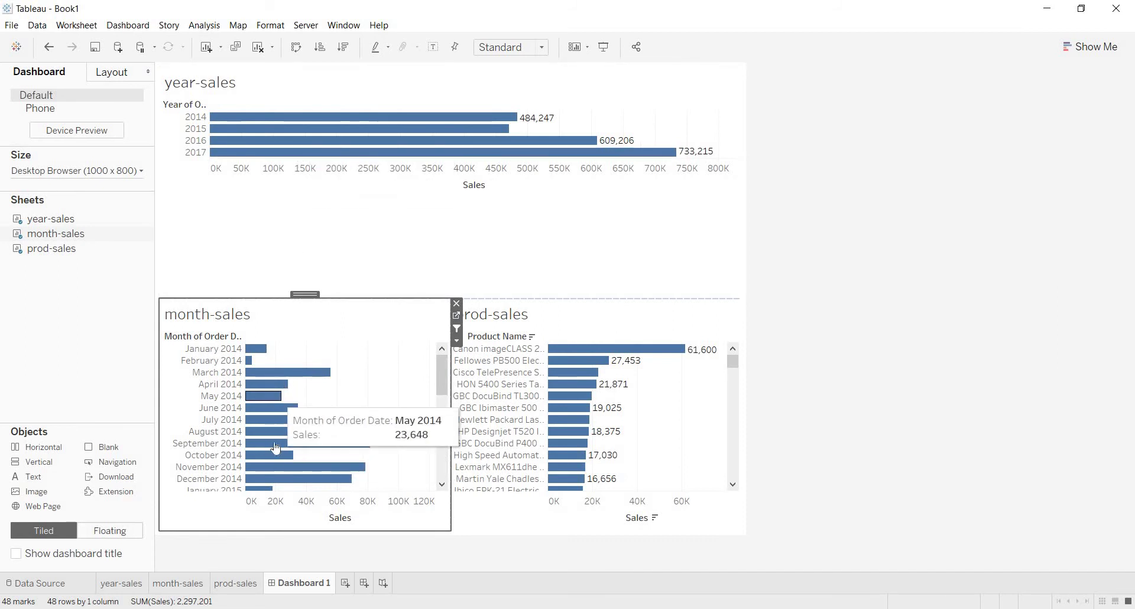
mouse_move(277, 469)
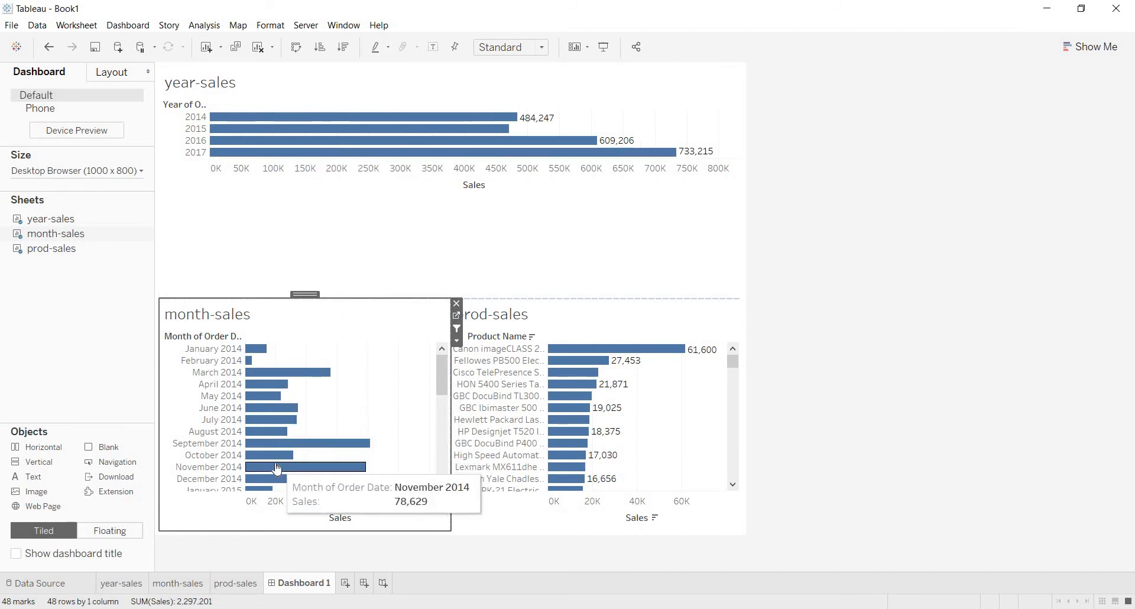
- Filter the month-sales sheet on Order Date (Months) as Month / Year, keeping the top 3 by sum of Sales
left_click(188, 583)
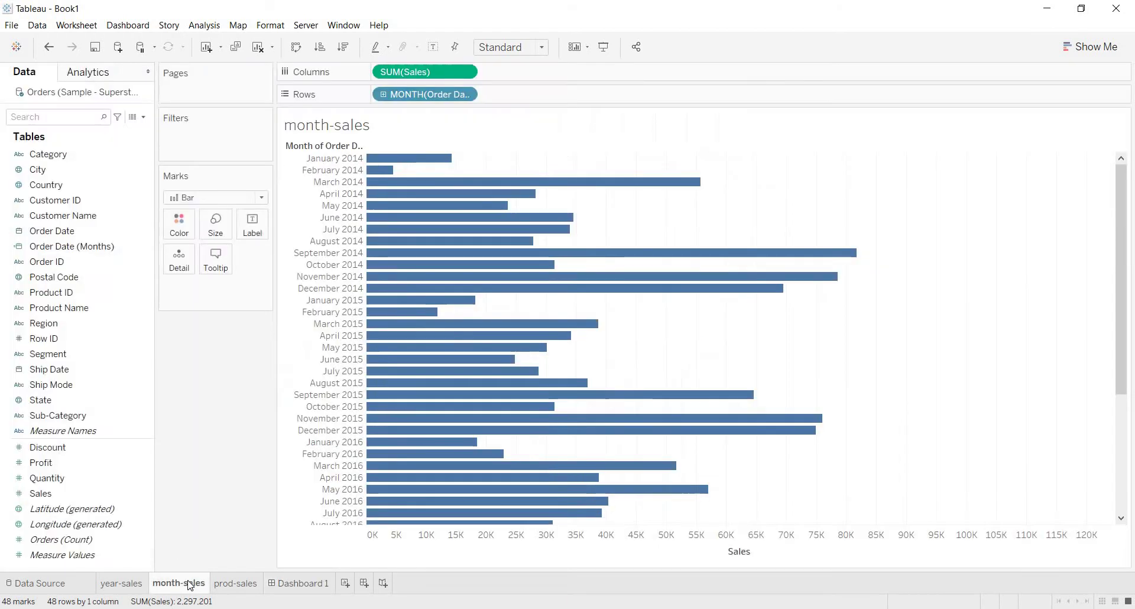
left_click(126, 253)
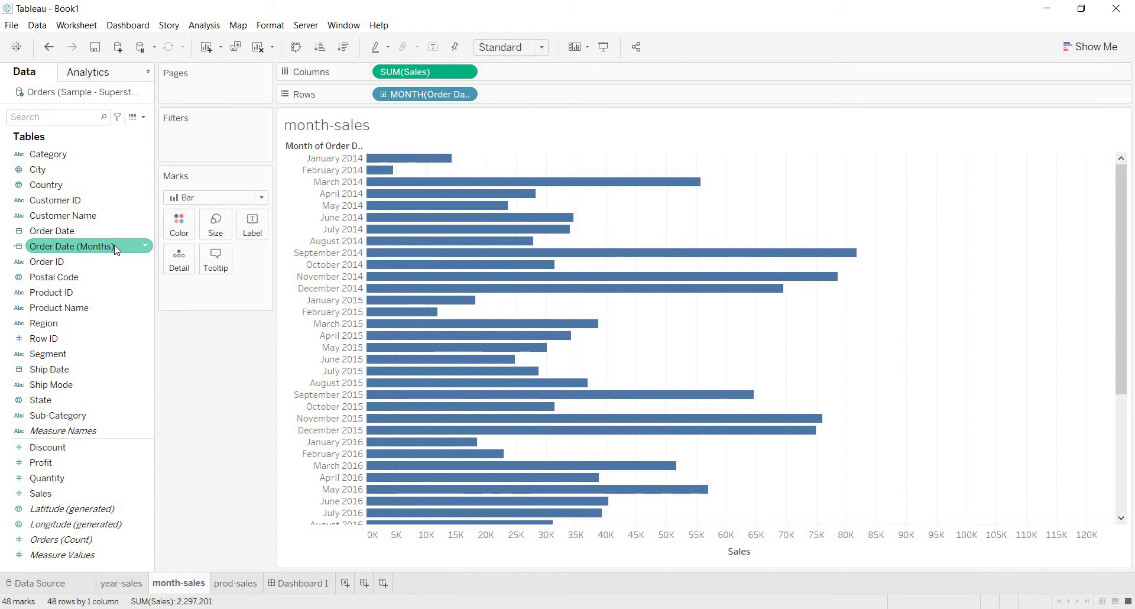
left_click_drag(116, 250, 239, 133)
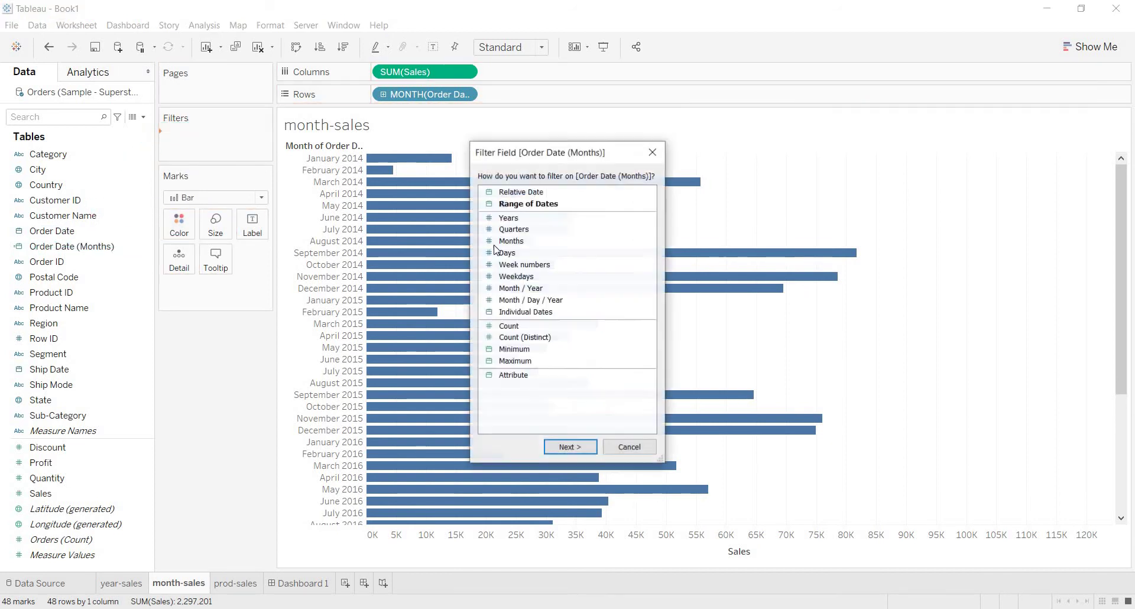
double_click(538, 290)
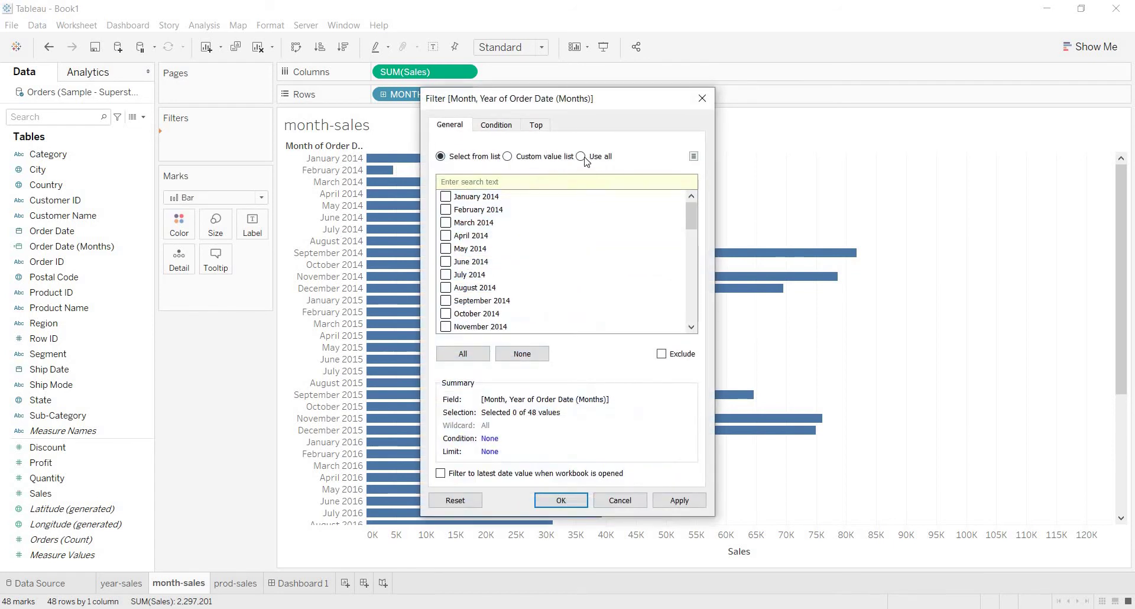
left_click(583, 157)
left_click(536, 126)
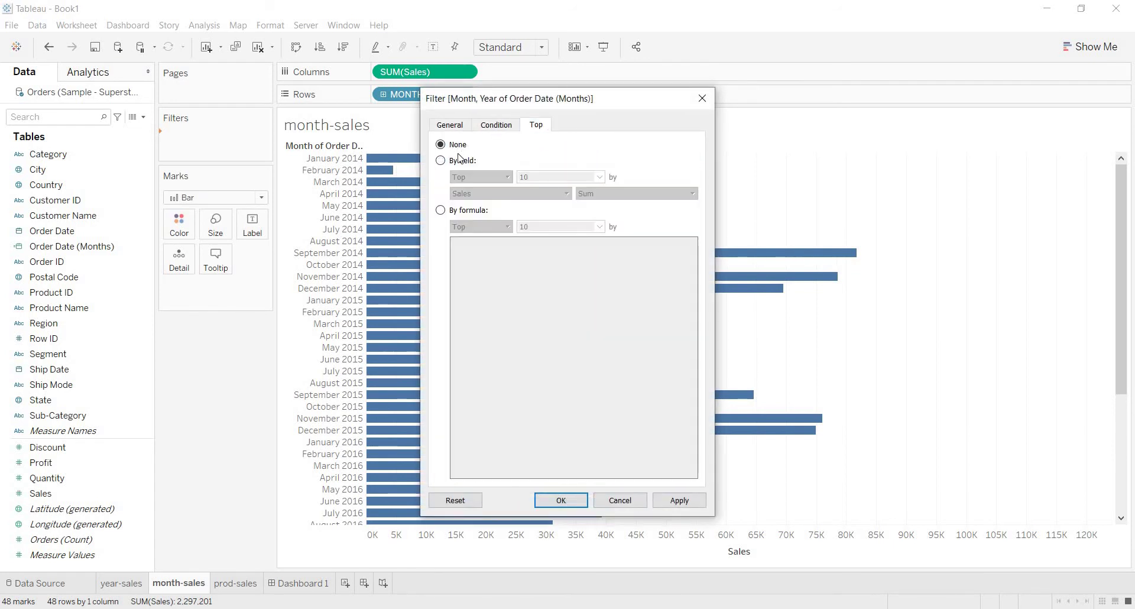
left_click(440, 161)
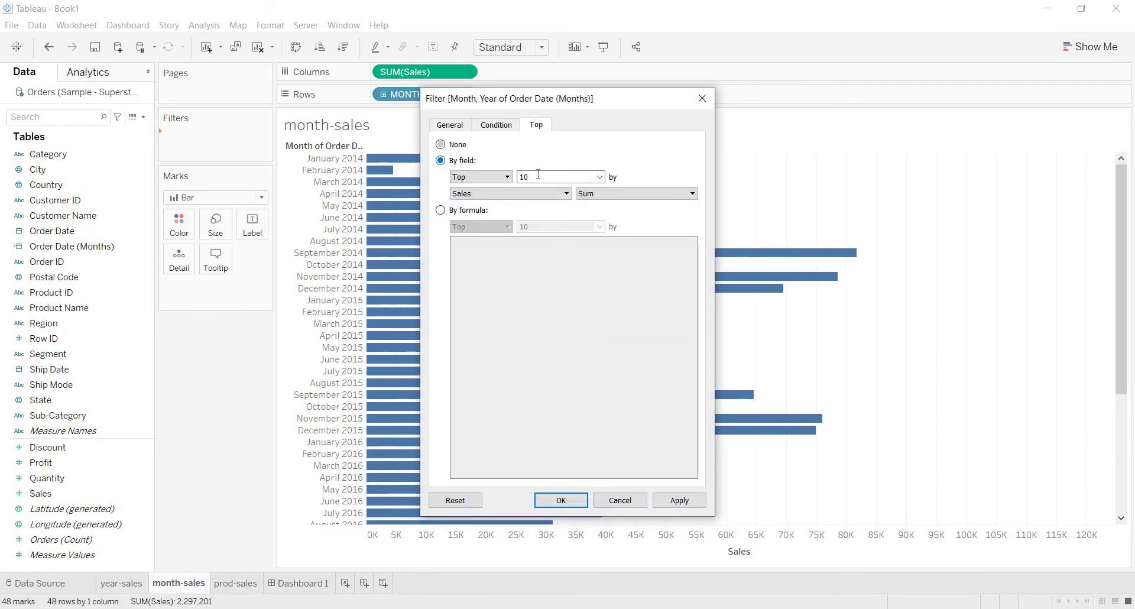
key("Tab")
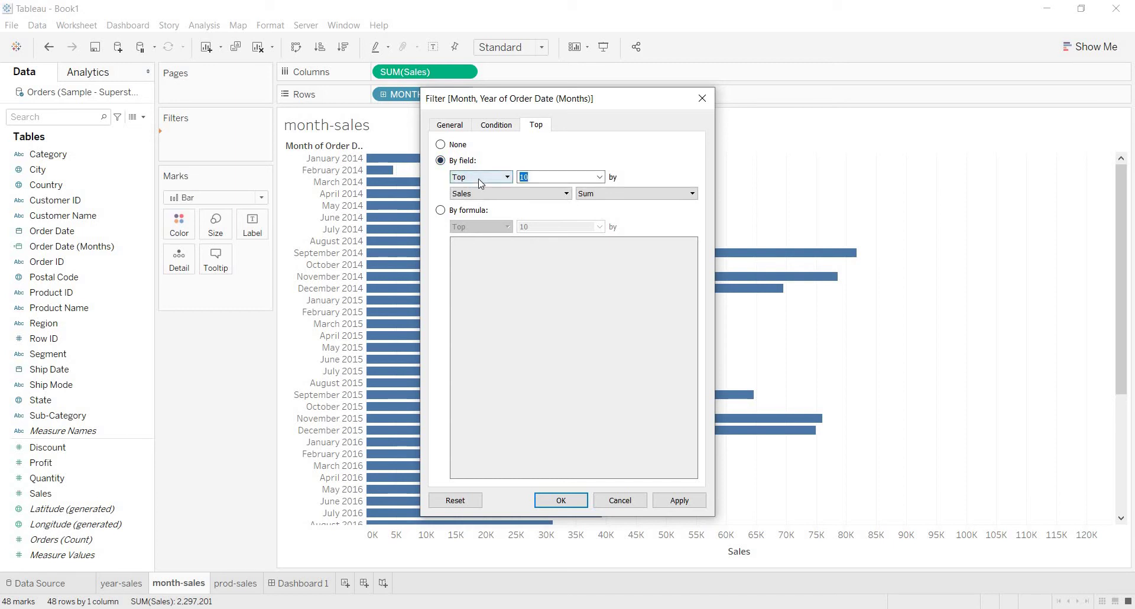
type("3")
left_click(679, 500)
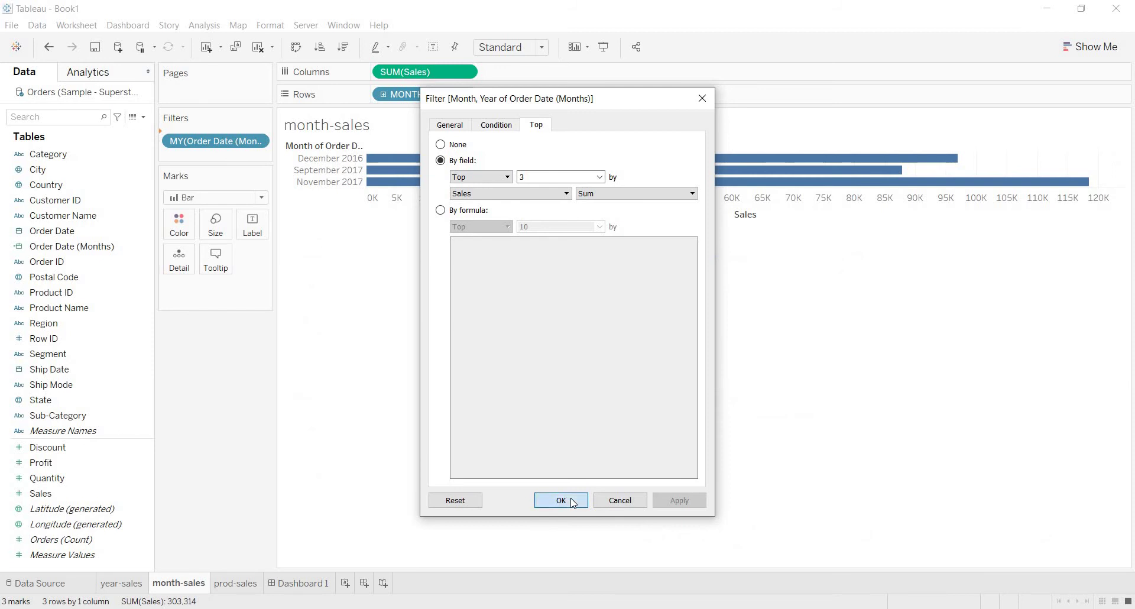
left_click(577, 502)
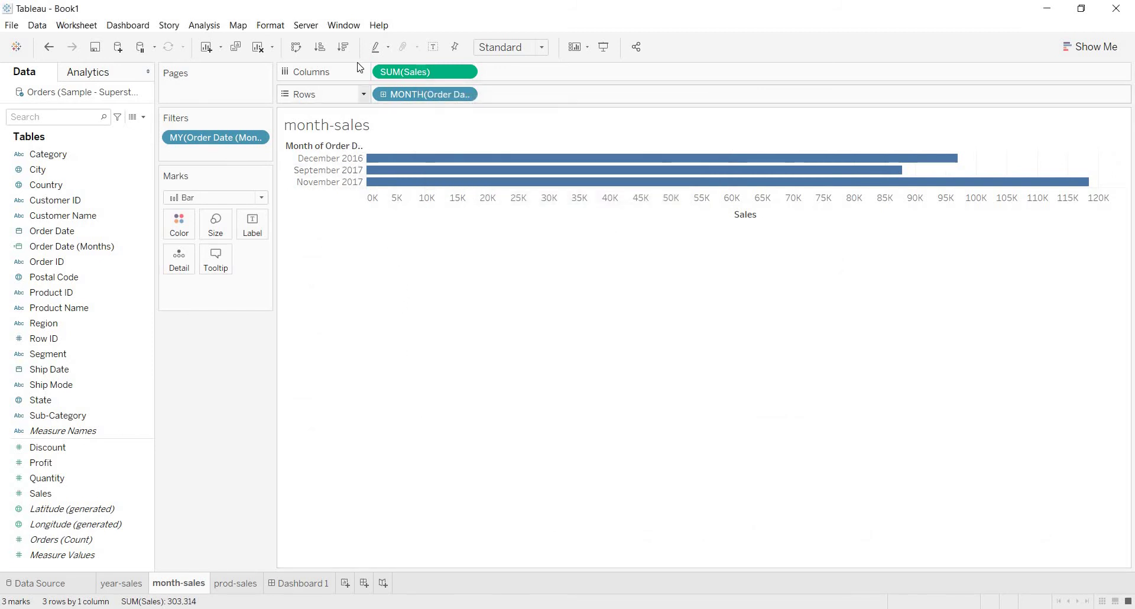
- Sort the months in month-sales by descending sales and fit the chart to Entire View
left_click(343, 46)
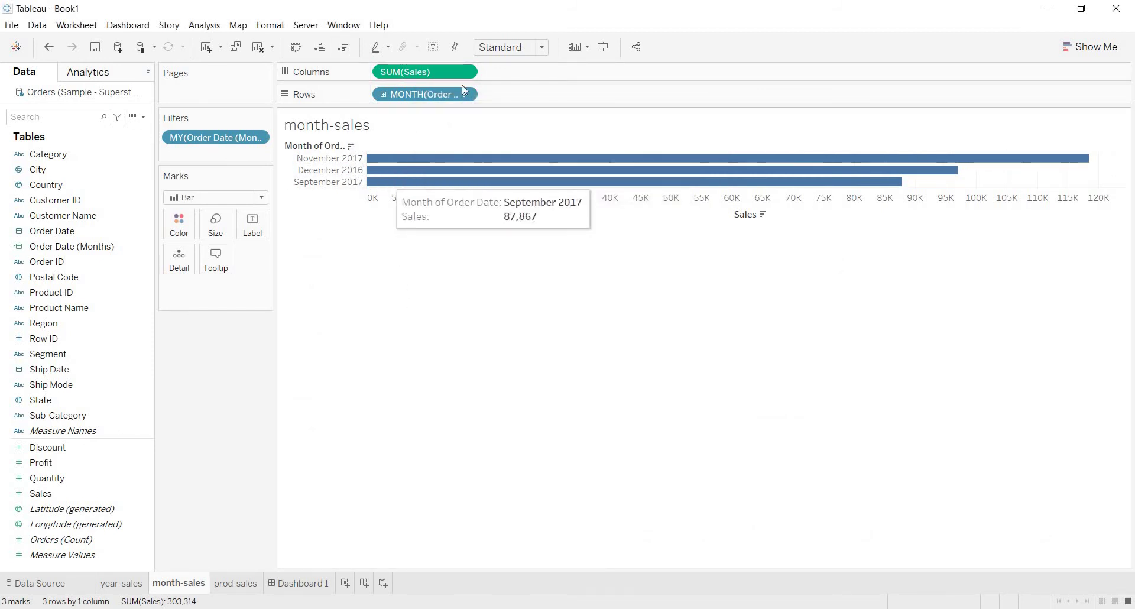
left_click(511, 46)
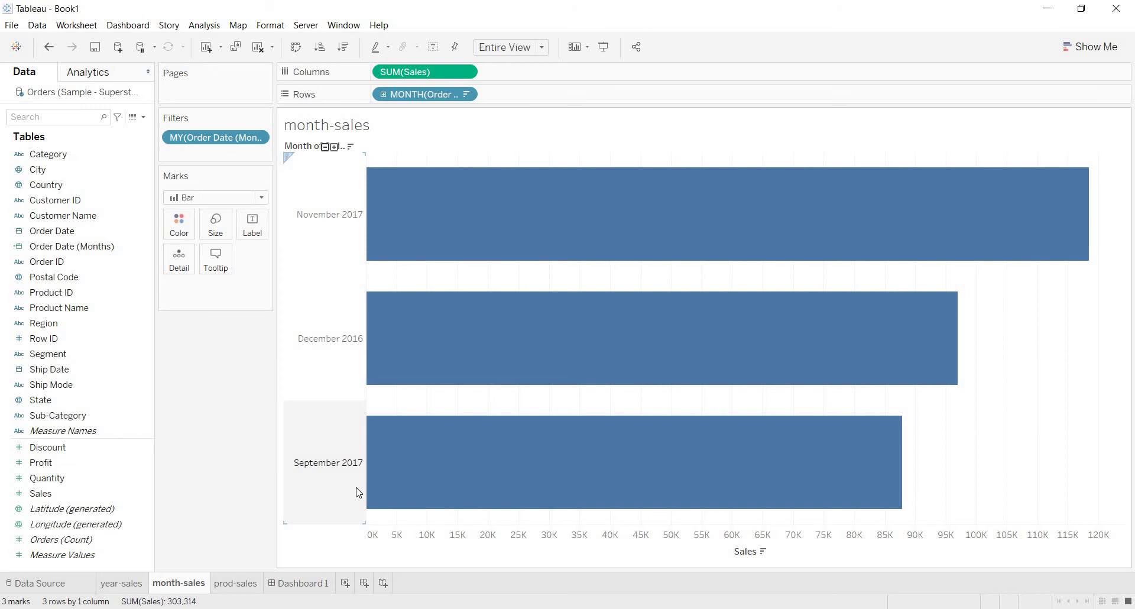
- Filter the prod-sales sheet on Product Name, keeping the top 10 by sum of Sales
left_click(237, 584)
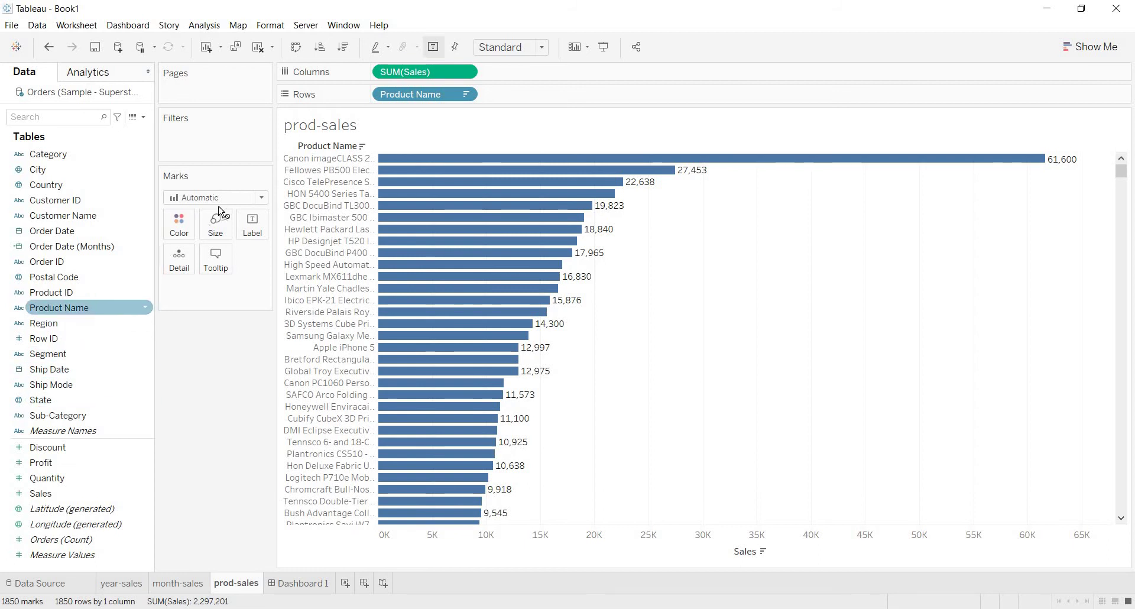
left_click_drag(86, 307, 224, 135)
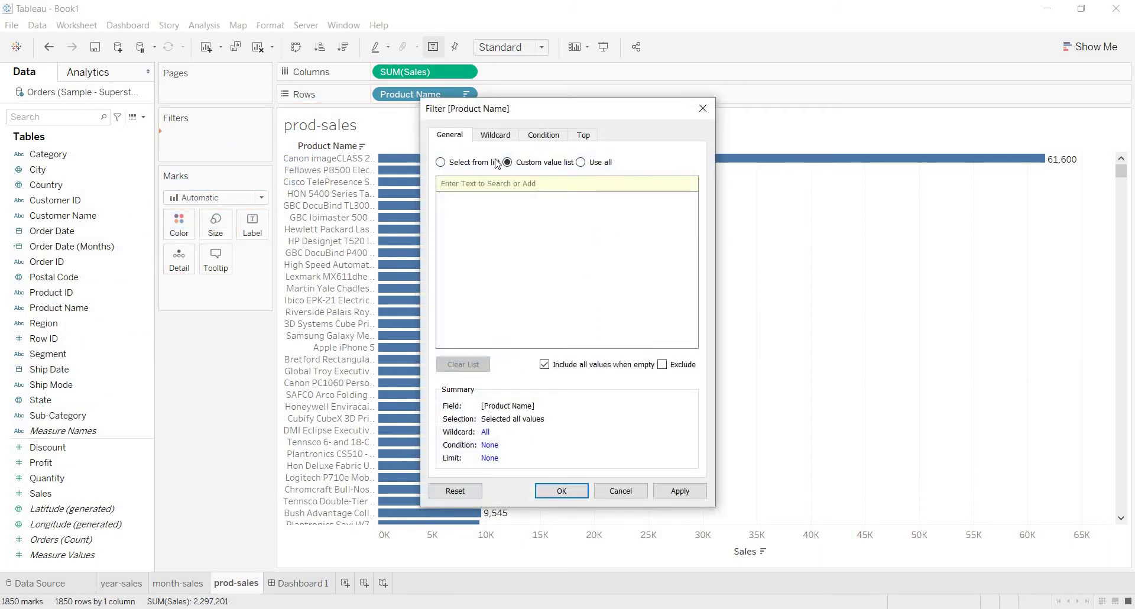
left_click(581, 163)
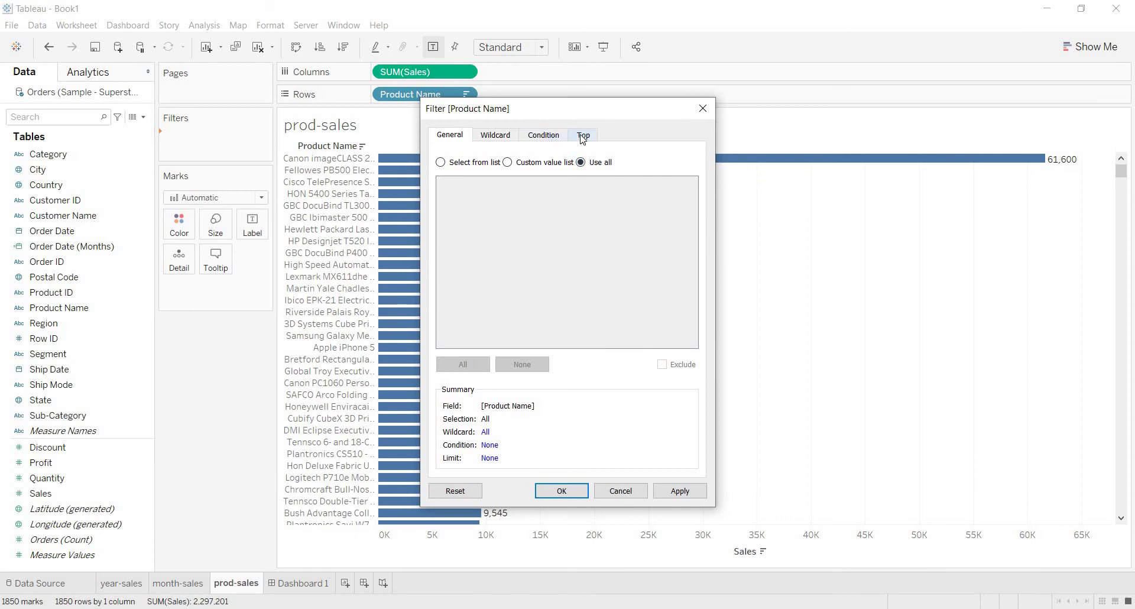
left_click(583, 137)
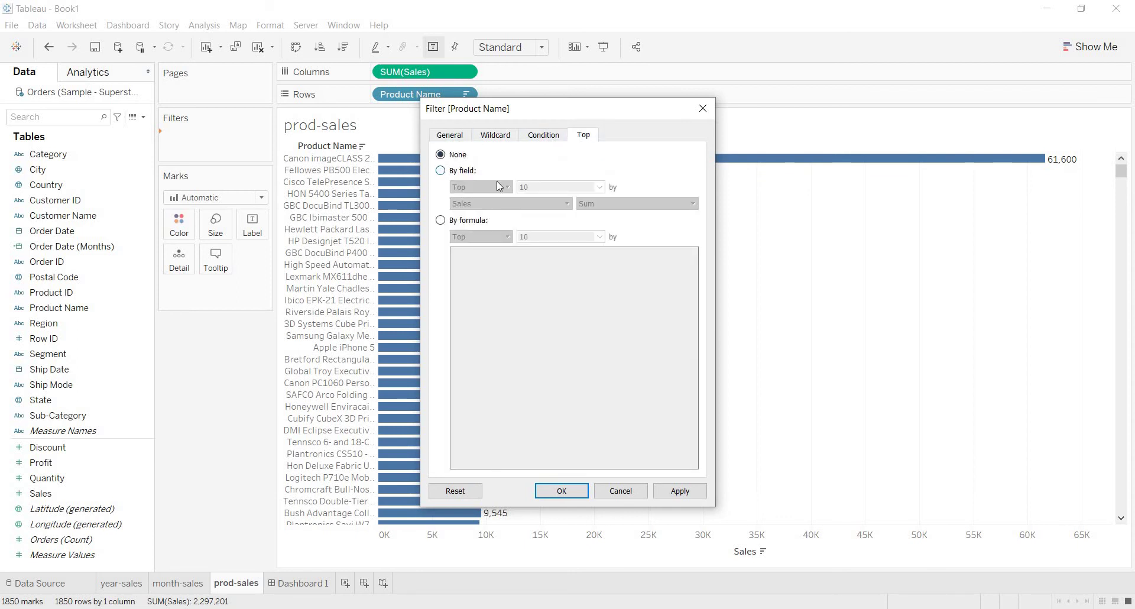
left_click(440, 171)
left_click(668, 500)
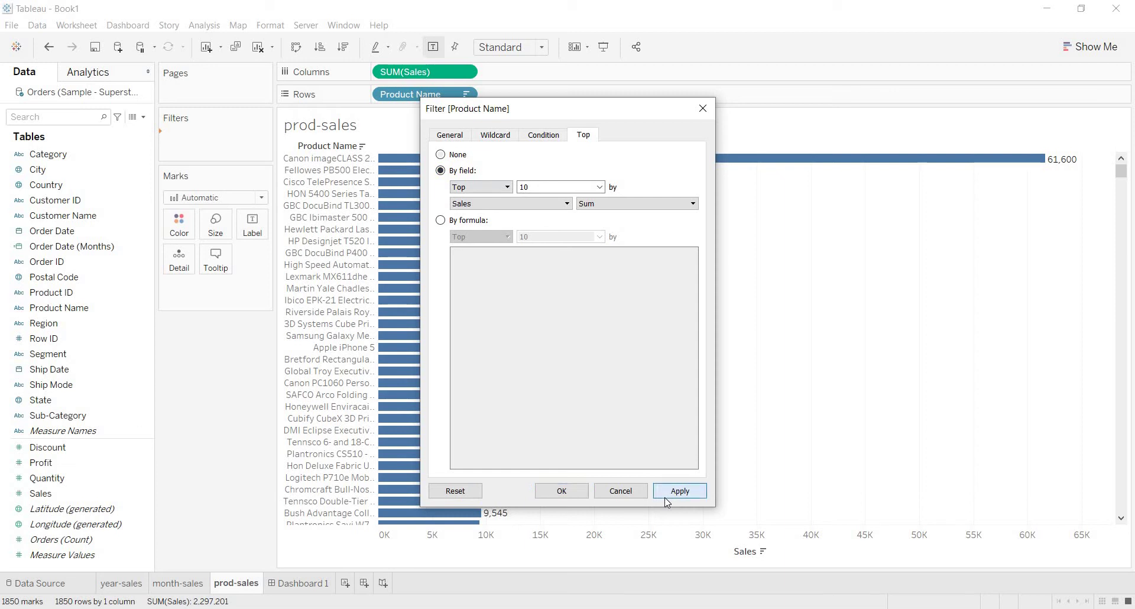
left_click(572, 491)
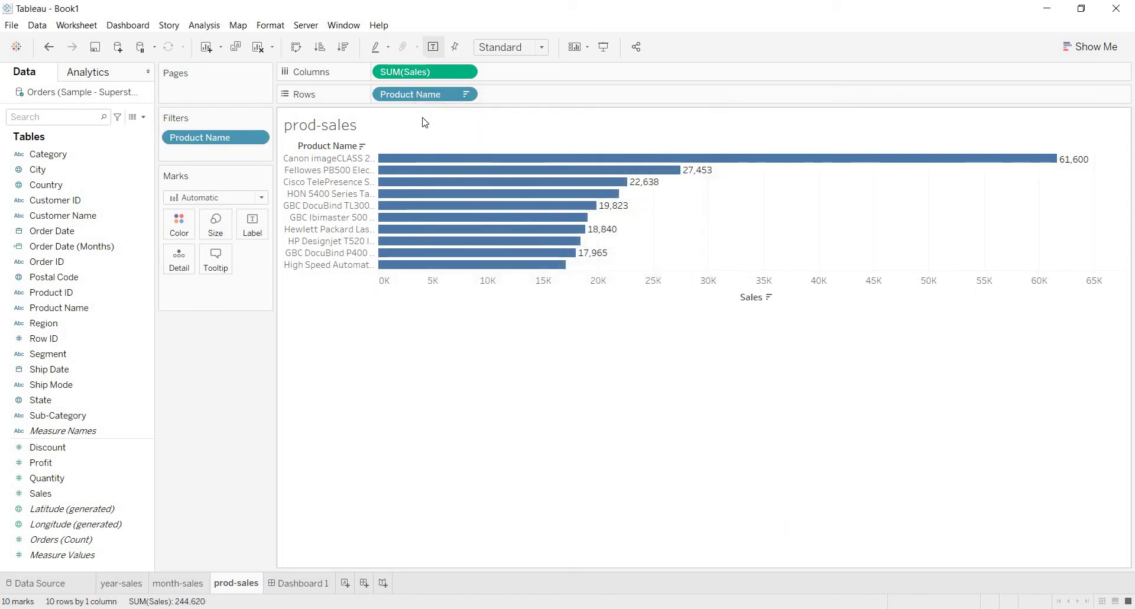
mouse_move(469, 270)
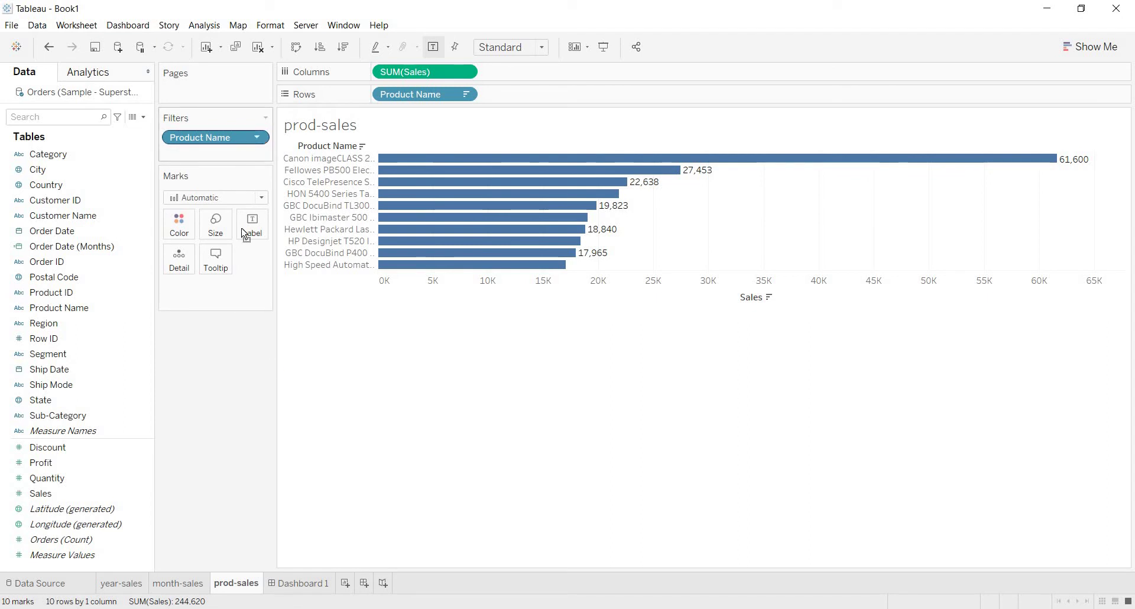
- Remove the Product Name filter from the prod-sales sheet
left_click_drag(213, 137, 237, 484)
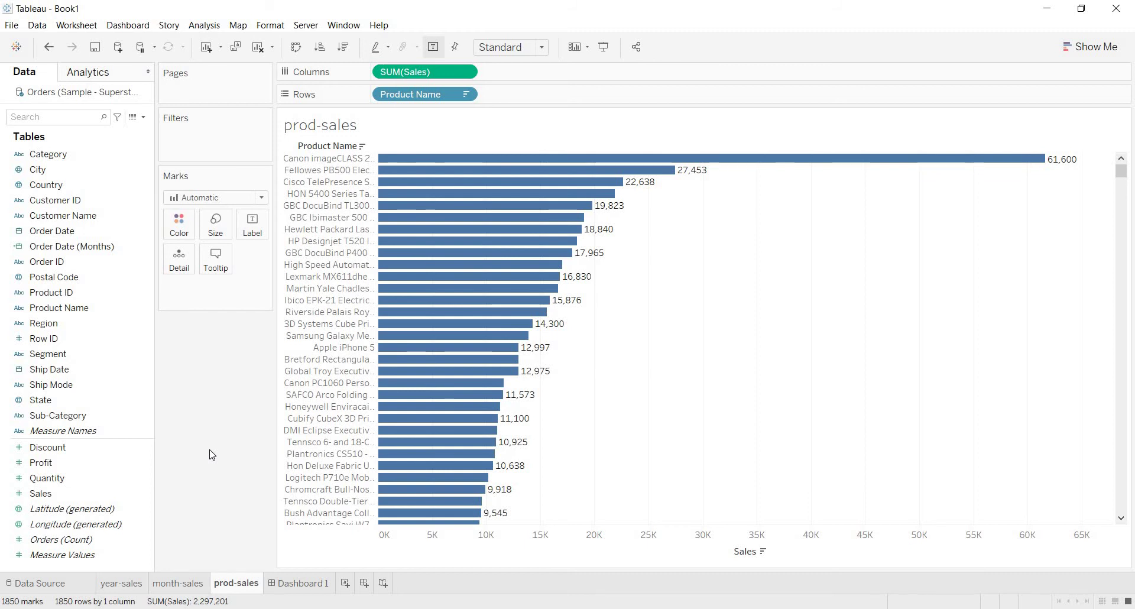
- Undo the removal of the Product Name filter from the prod-sales sheet
key("ctrl+z")
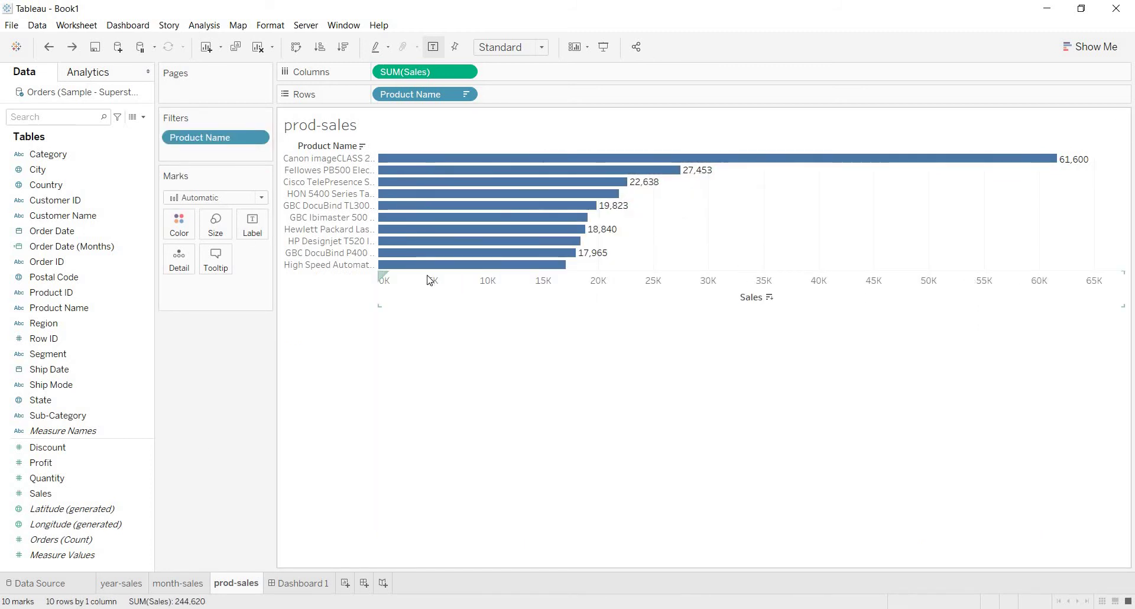
- Test the filter actions on Dashboard 1 by selecting 2016 in year-sales and December 2016 in month-sales
left_click(300, 586)
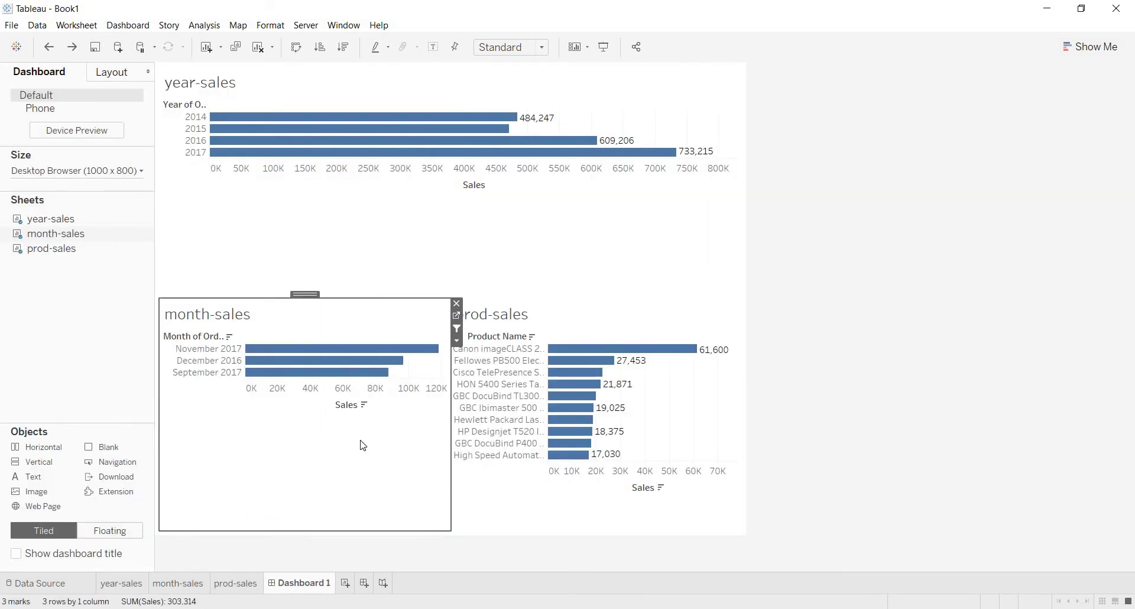
left_click(301, 142)
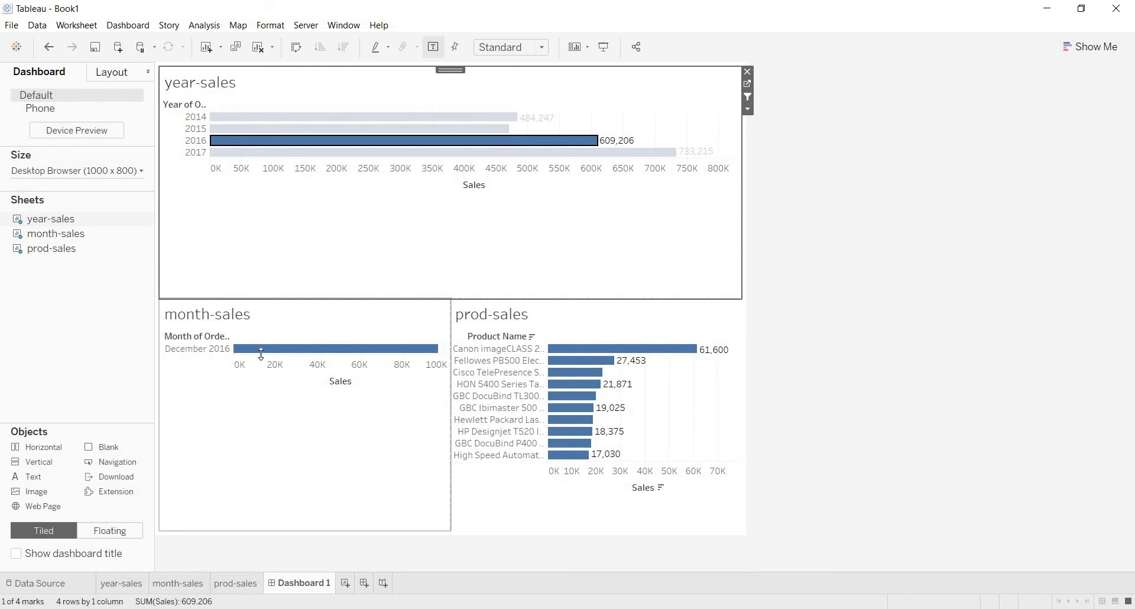
mouse_move(261, 353)
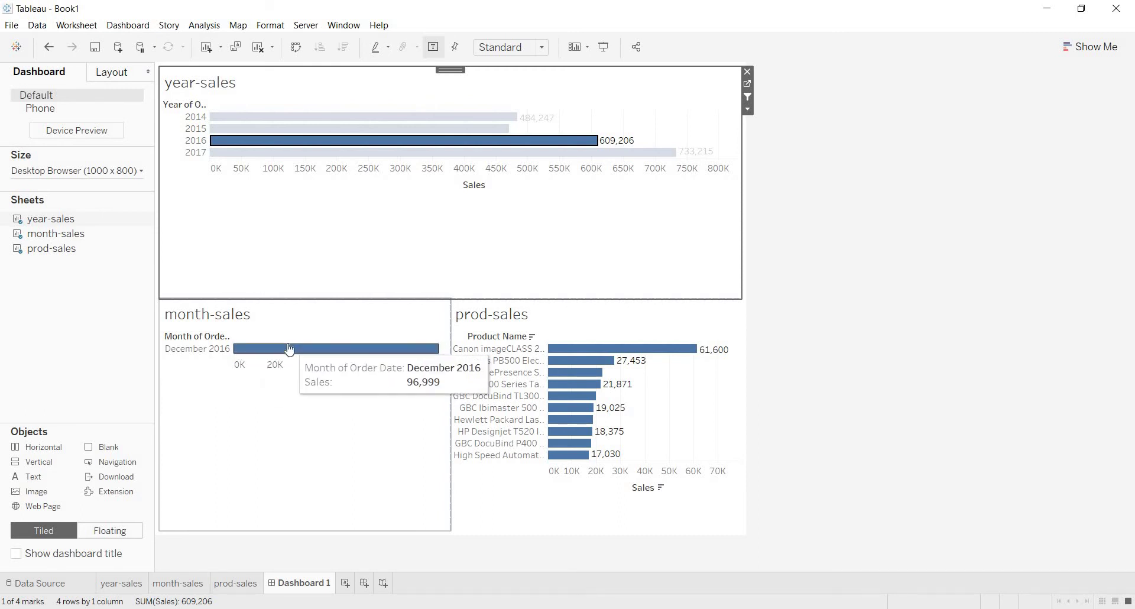
left_click(350, 353)
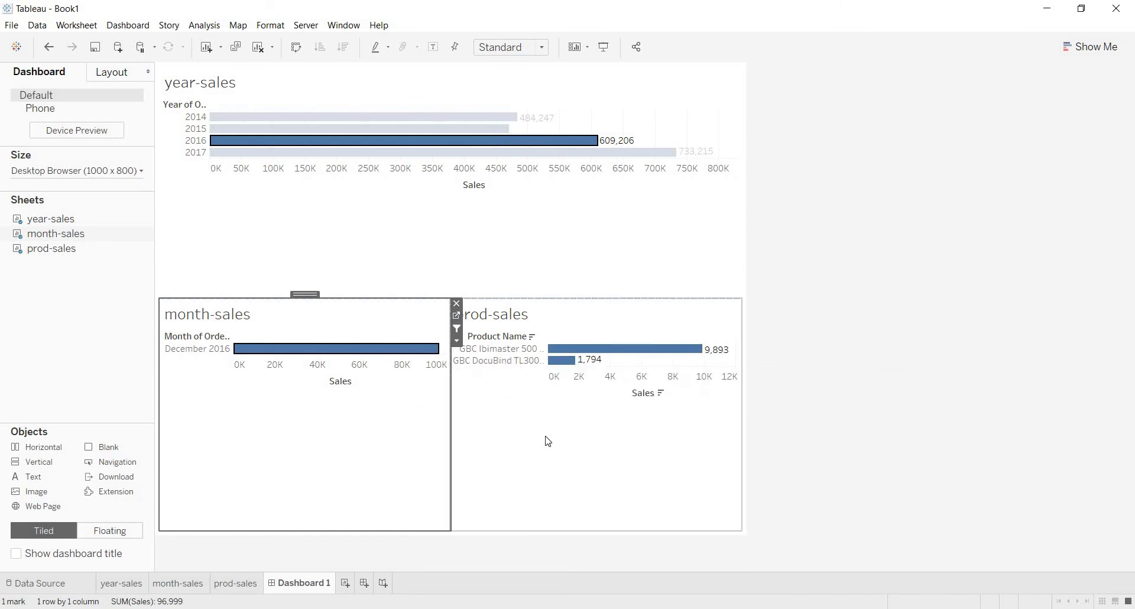
mouse_move(560, 365)
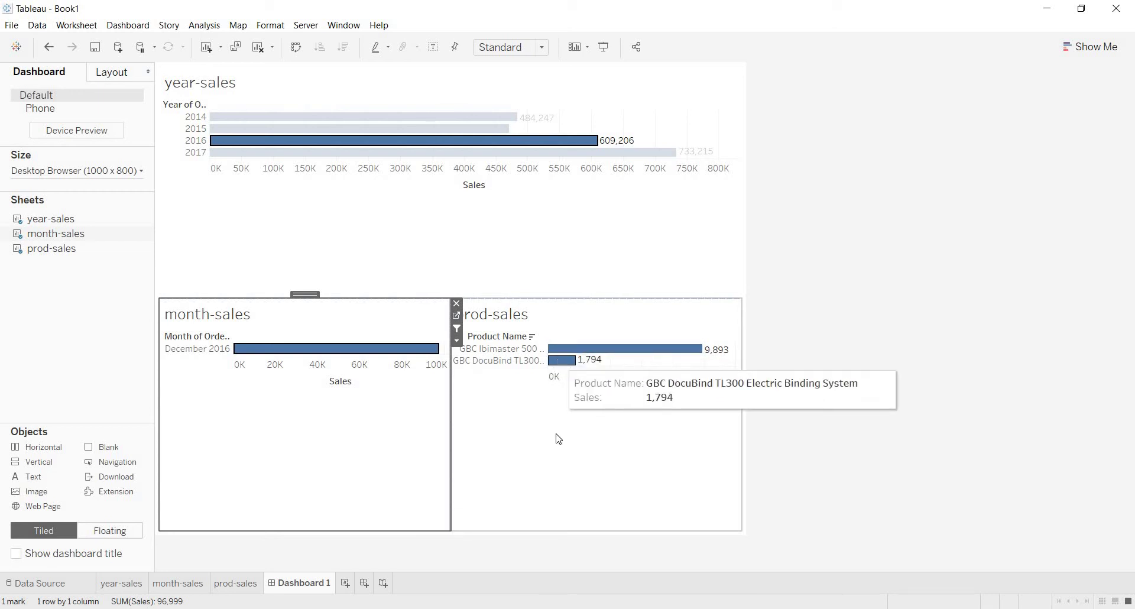
- Clear the 2016 and December 2016 selections on the dashboard and select 2017 in year-sales
left_click(491, 144)
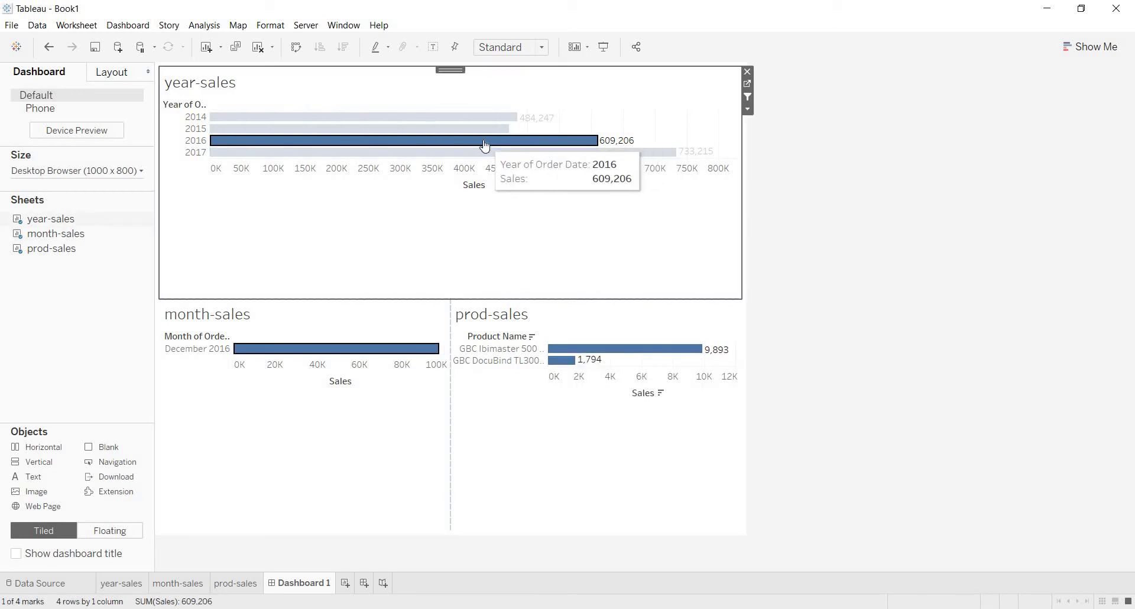
left_click(377, 364)
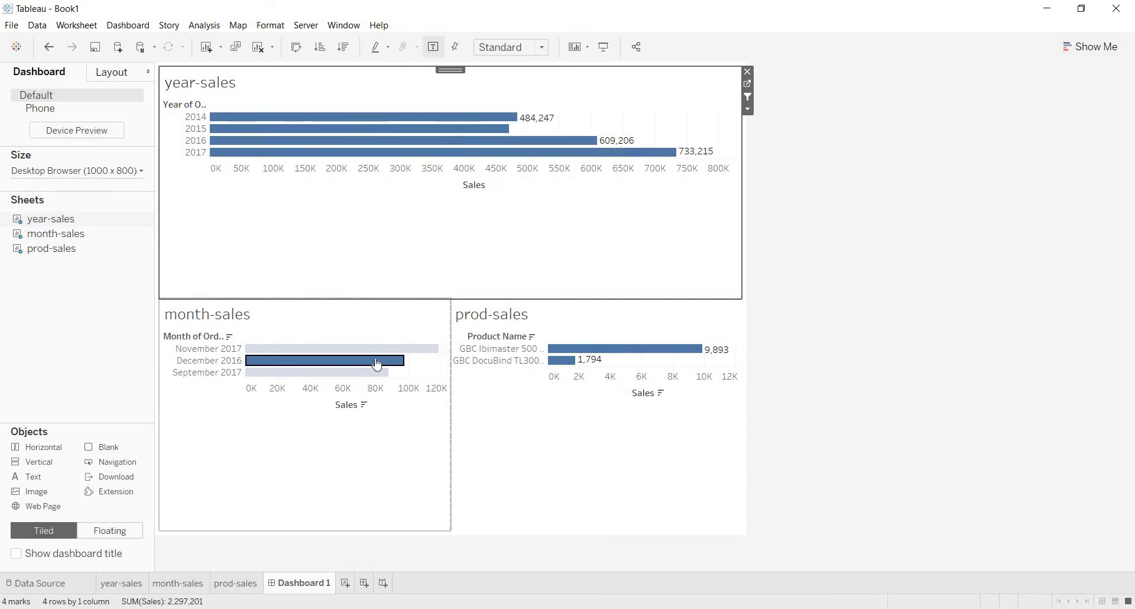
left_click(377, 362)
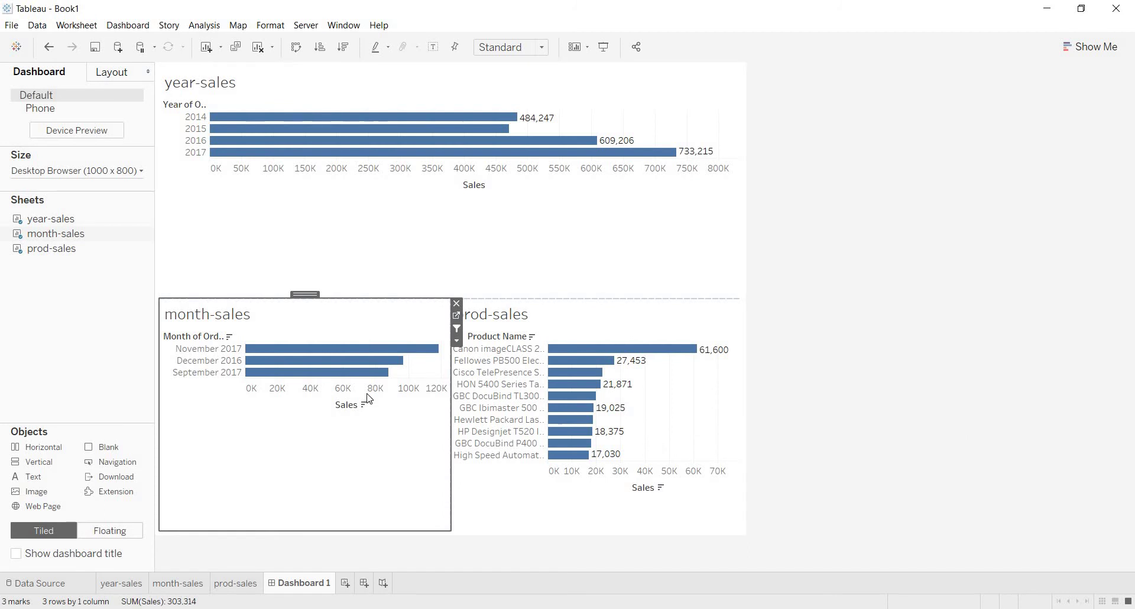
left_click(397, 156)
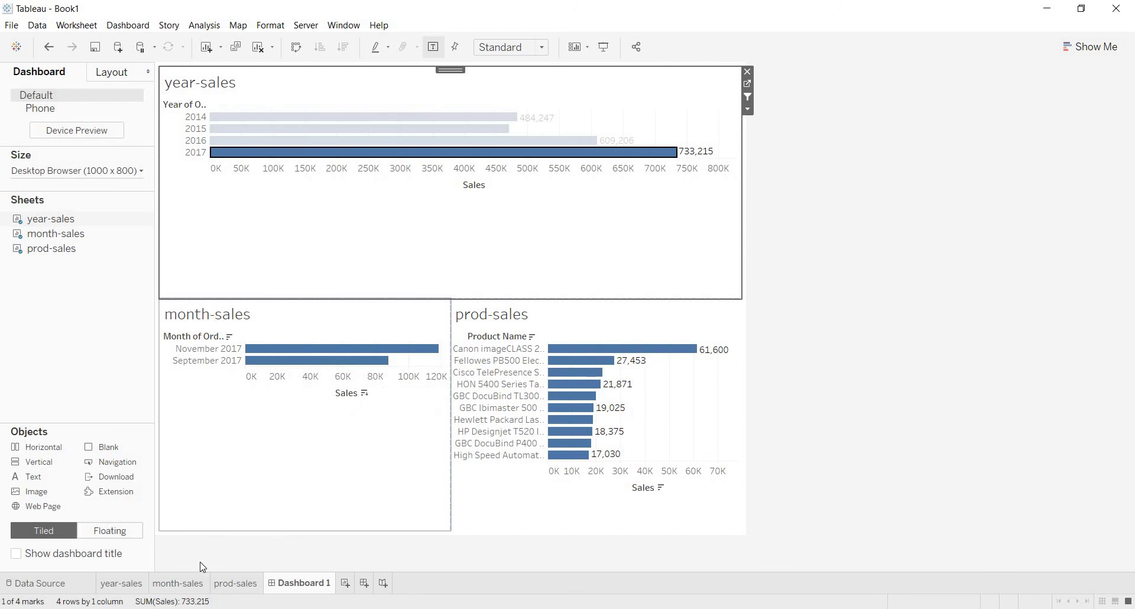
- Add the Action (YEAR(Order Date)) filter on the month-sales sheet to context
left_click(178, 583)
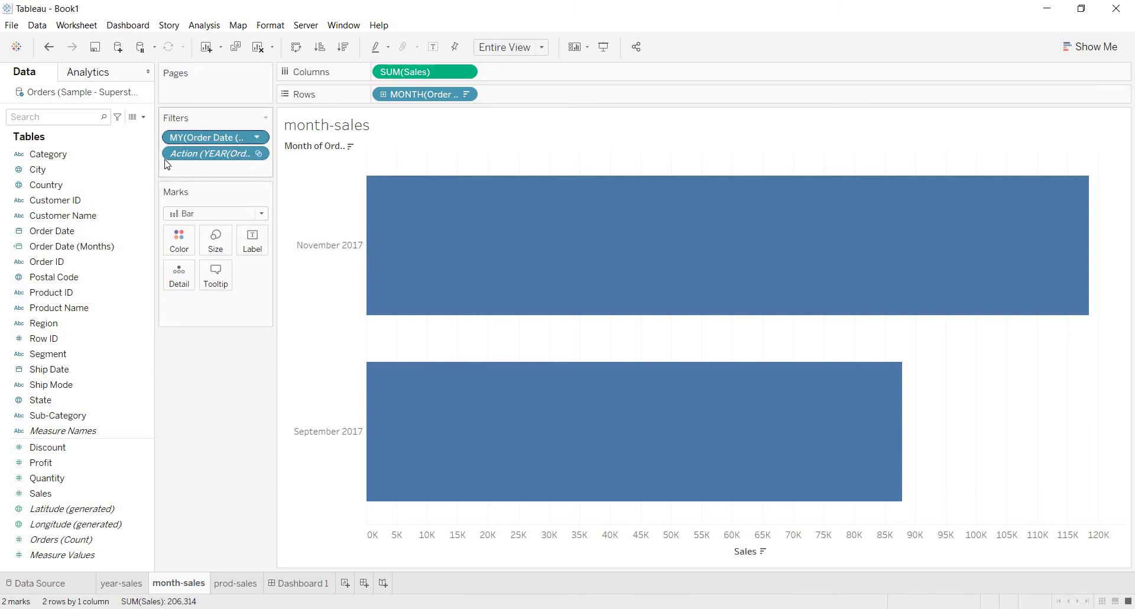
mouse_move(431, 304)
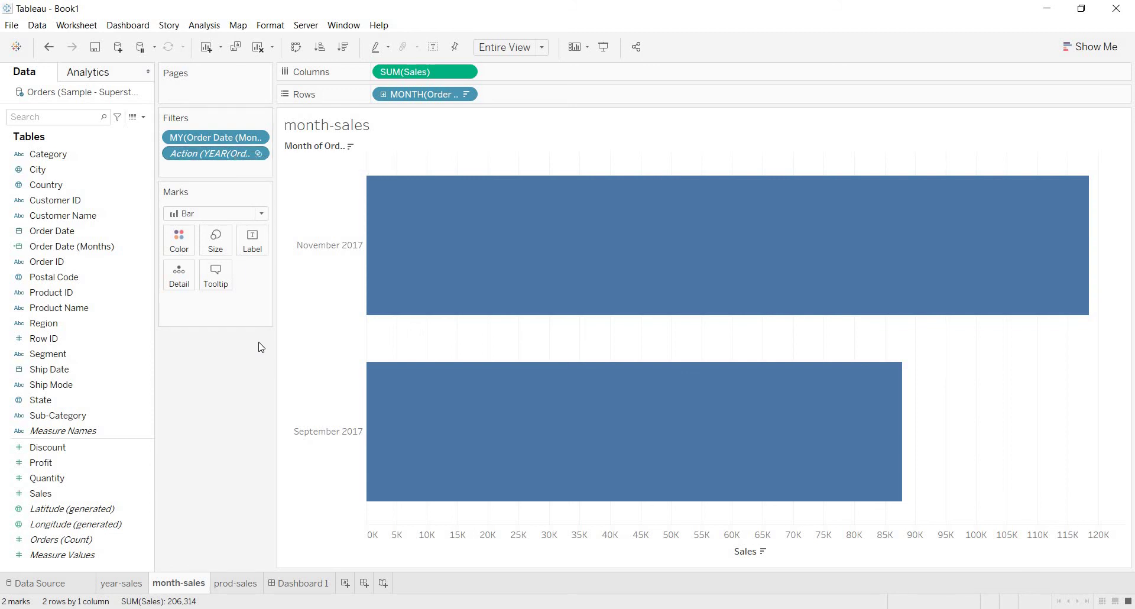
left_click(259, 153)
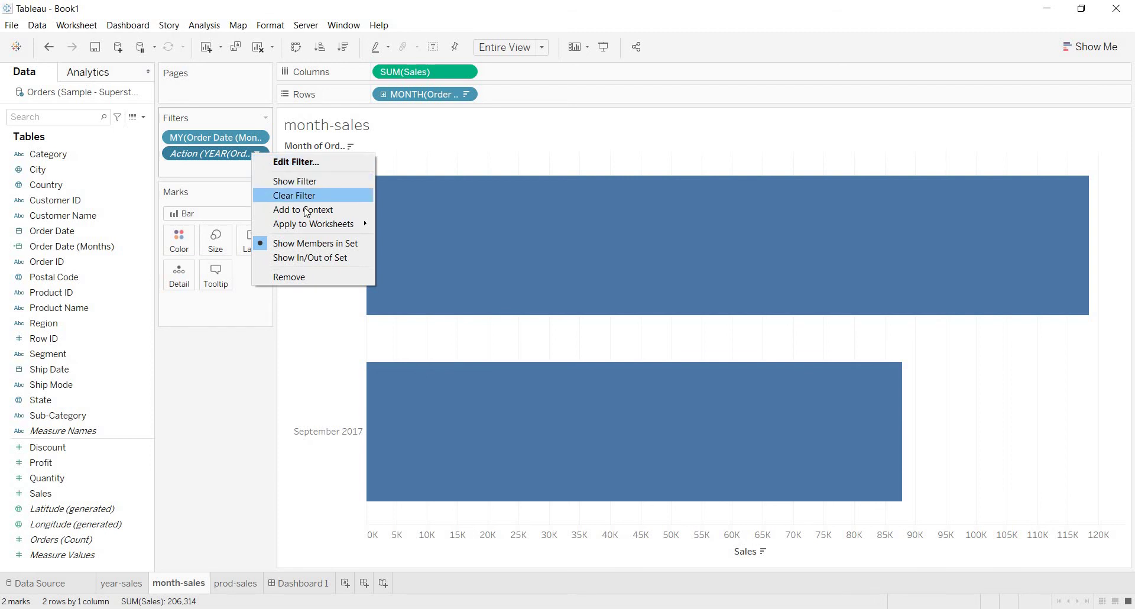
left_click(305, 208)
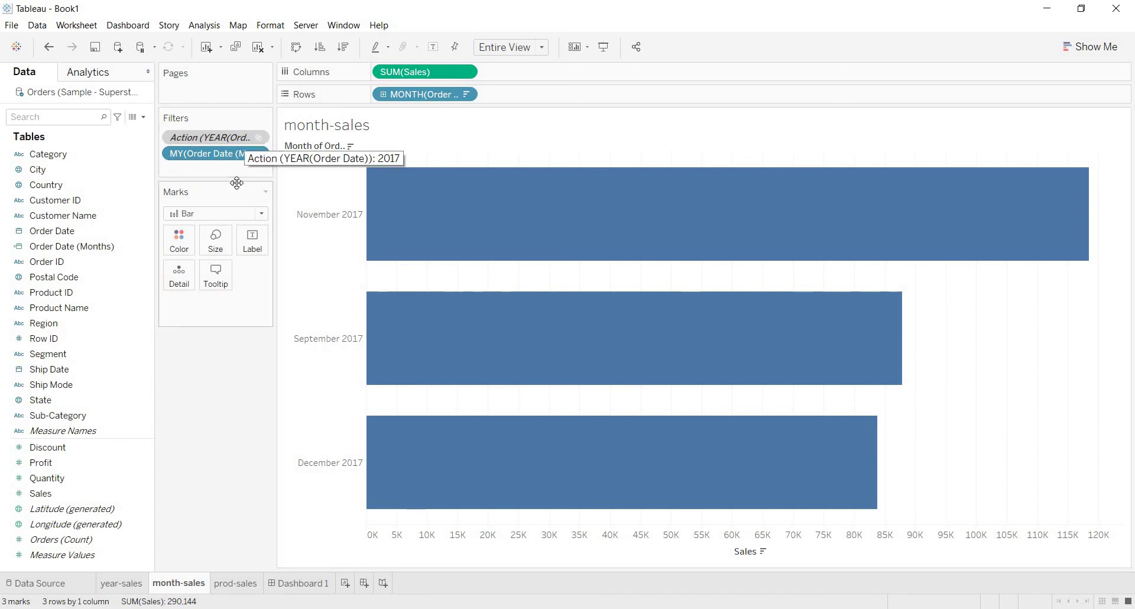
- Remove the year action filter on month-sales from context and add it back to compare the charts
left_click(257, 138)
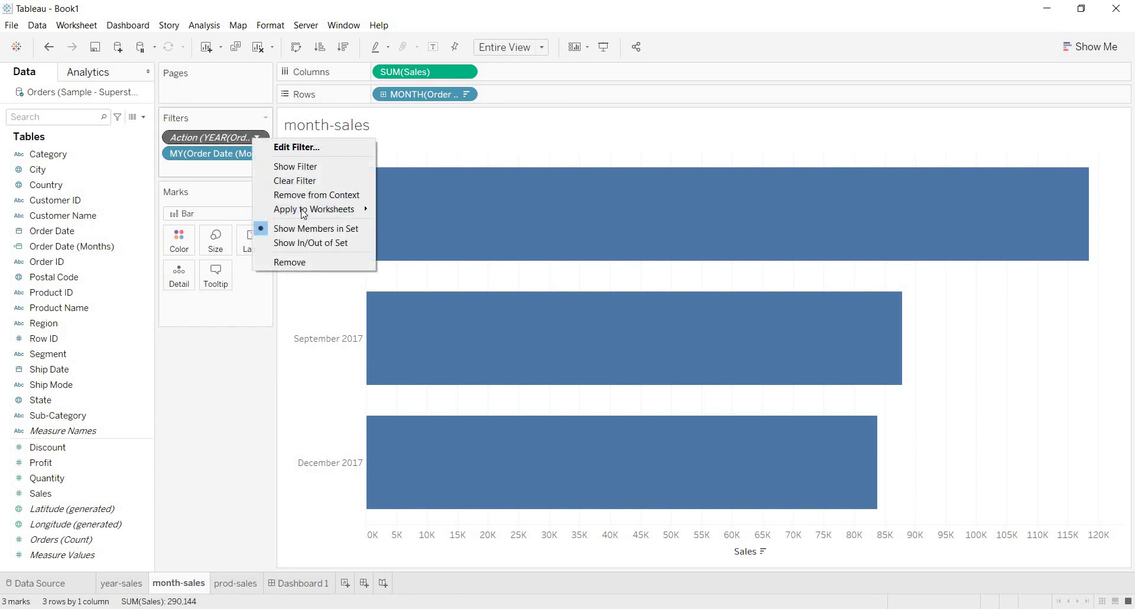
left_click(316, 198)
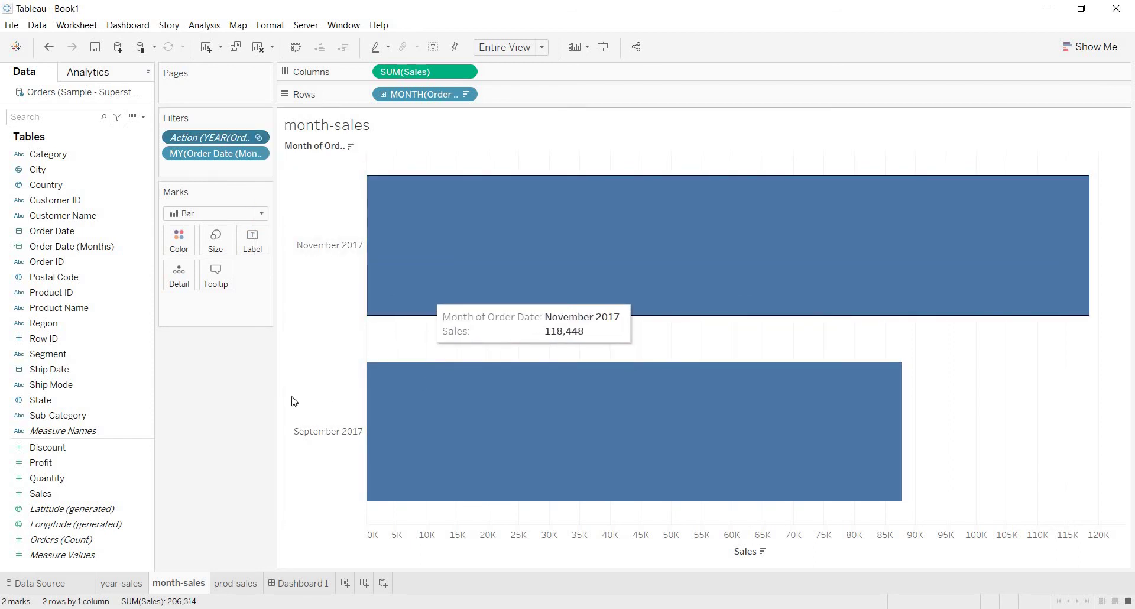
left_click(256, 137)
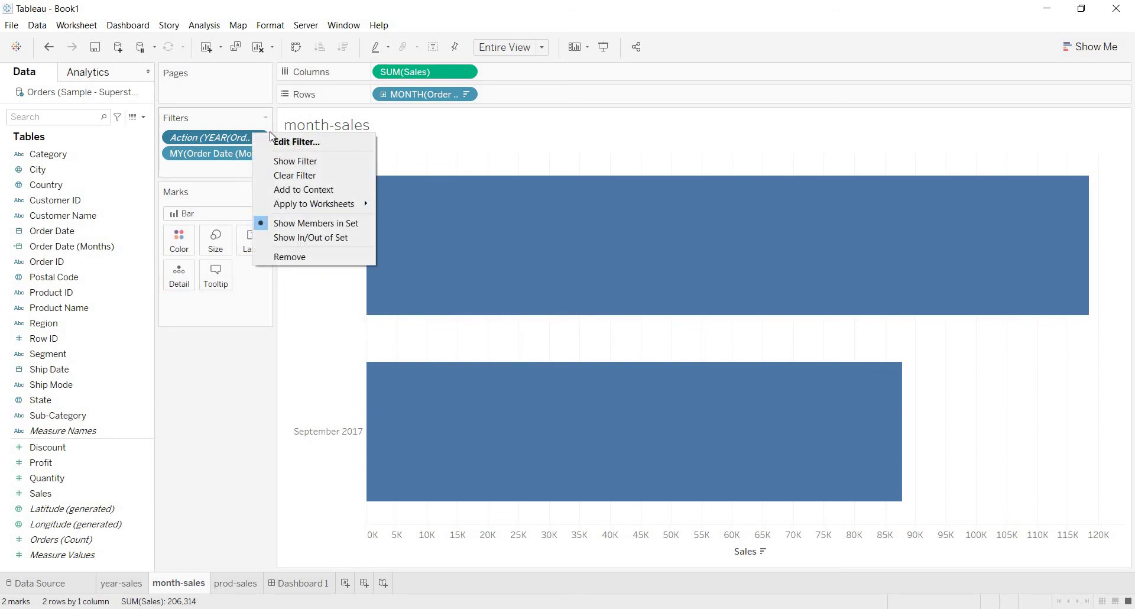
left_click(324, 188)
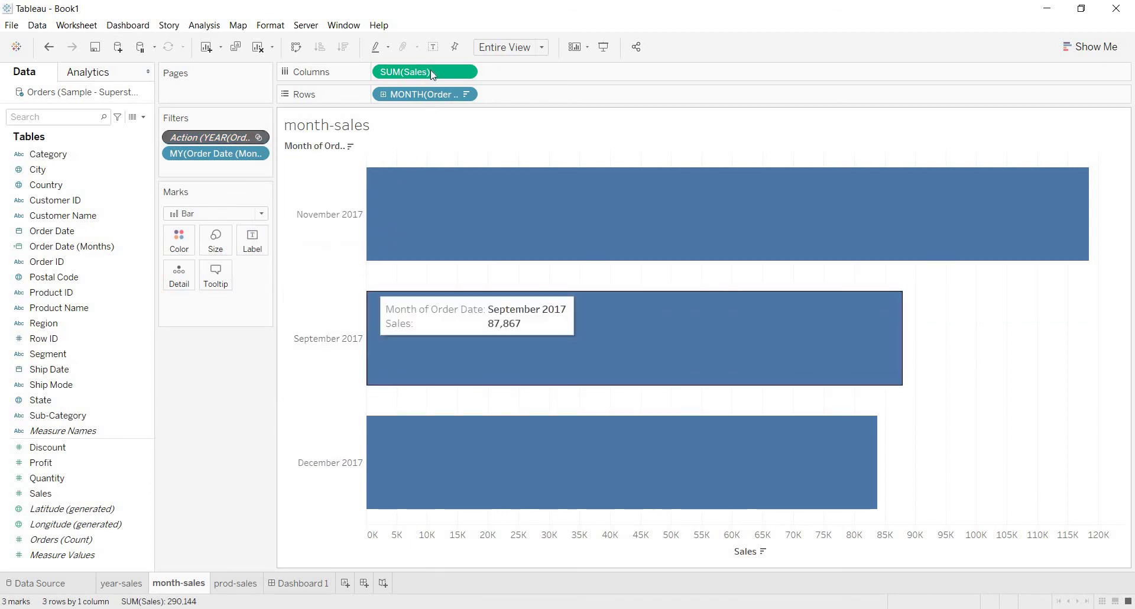
- Show mark labels on the month-sales bars
left_click(433, 47)
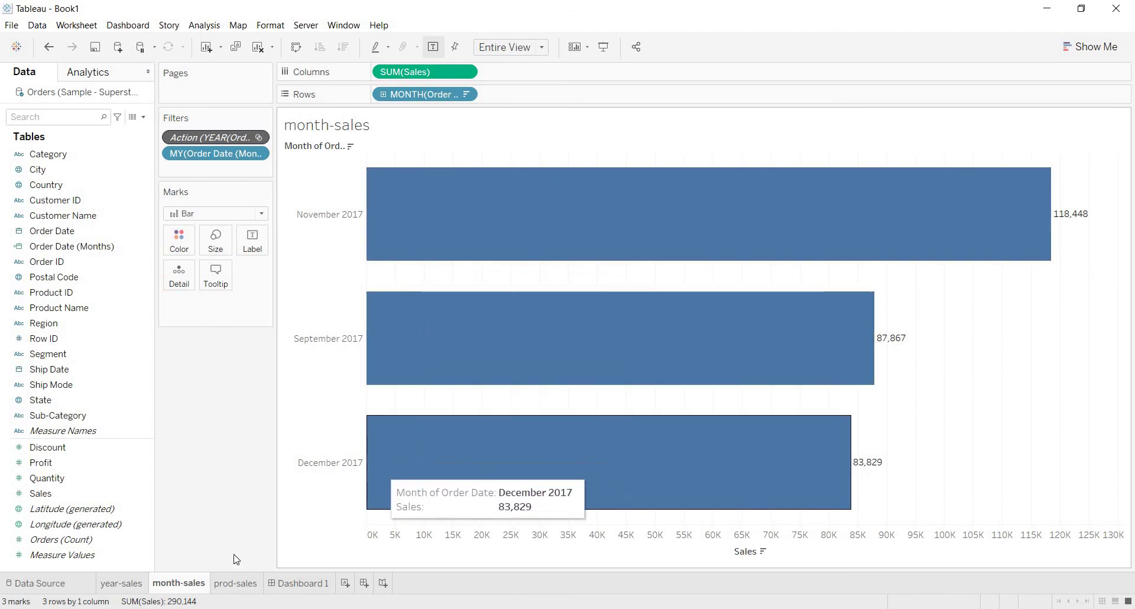
- Check the prod-sales sheet, and test its filtering on Dashboard 1 by selecting September 2017 in month-sales
left_click(234, 584)
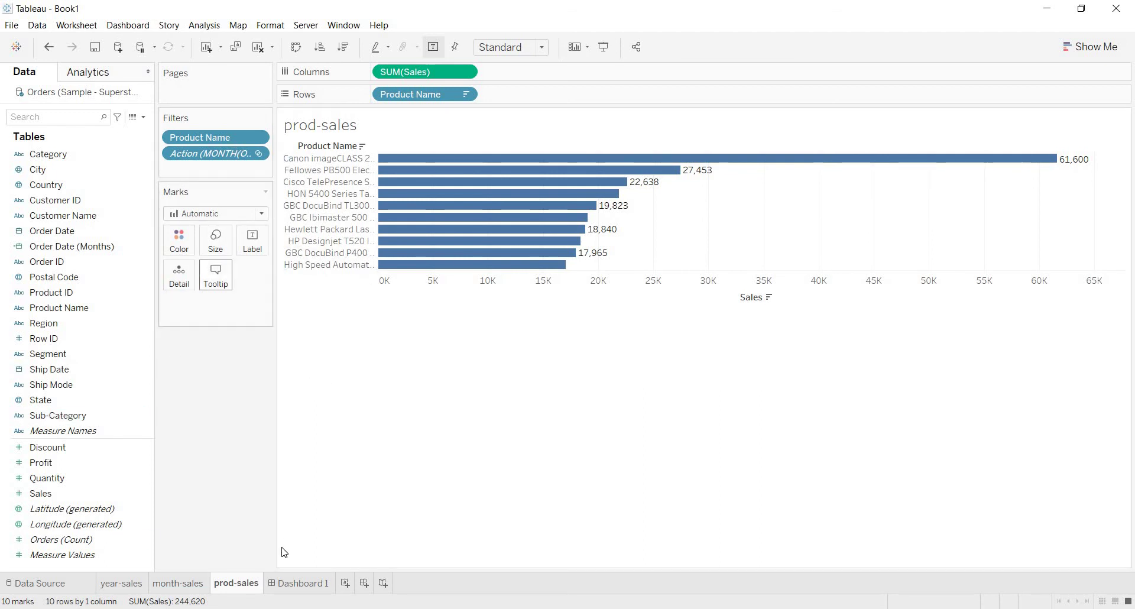
left_click(298, 583)
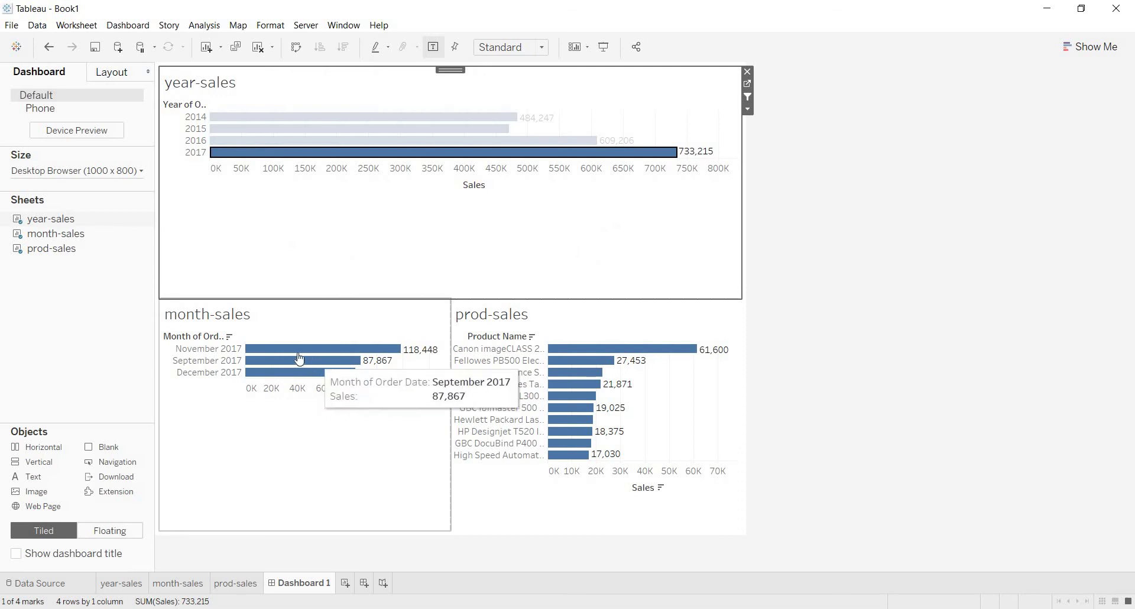
left_click(321, 361)
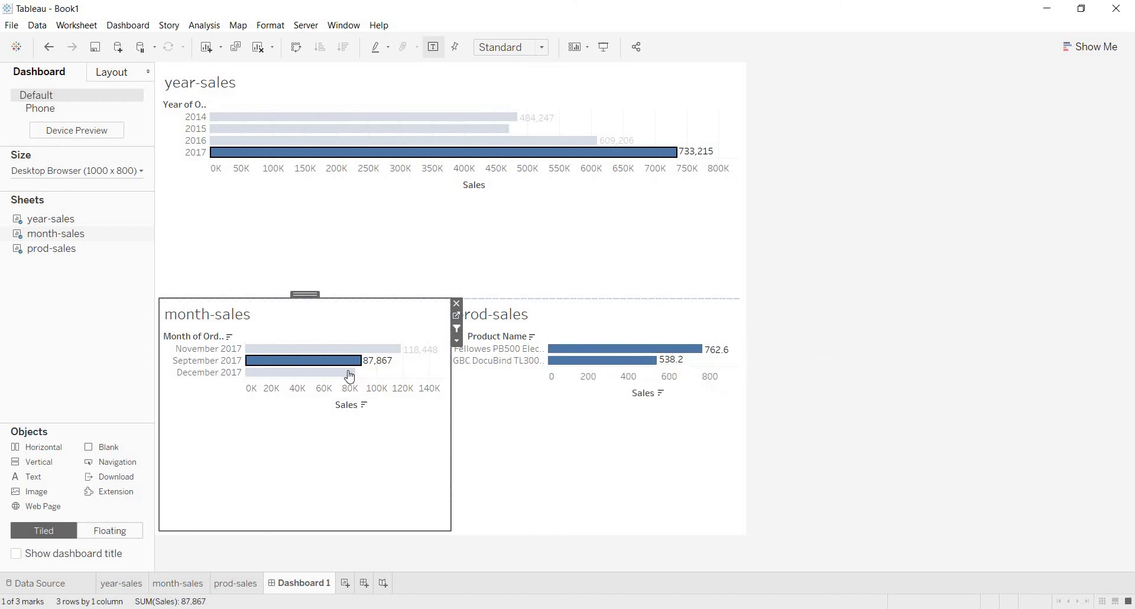
- Add the month action filter on the prod-sales sheet to context
left_click(236, 584)
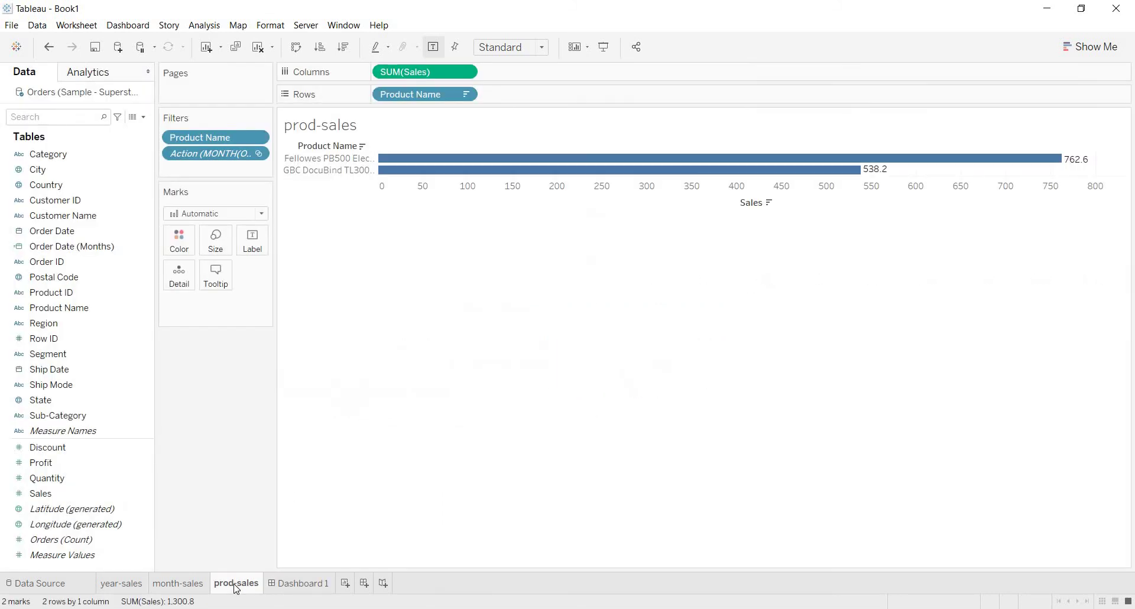
left_click(258, 154)
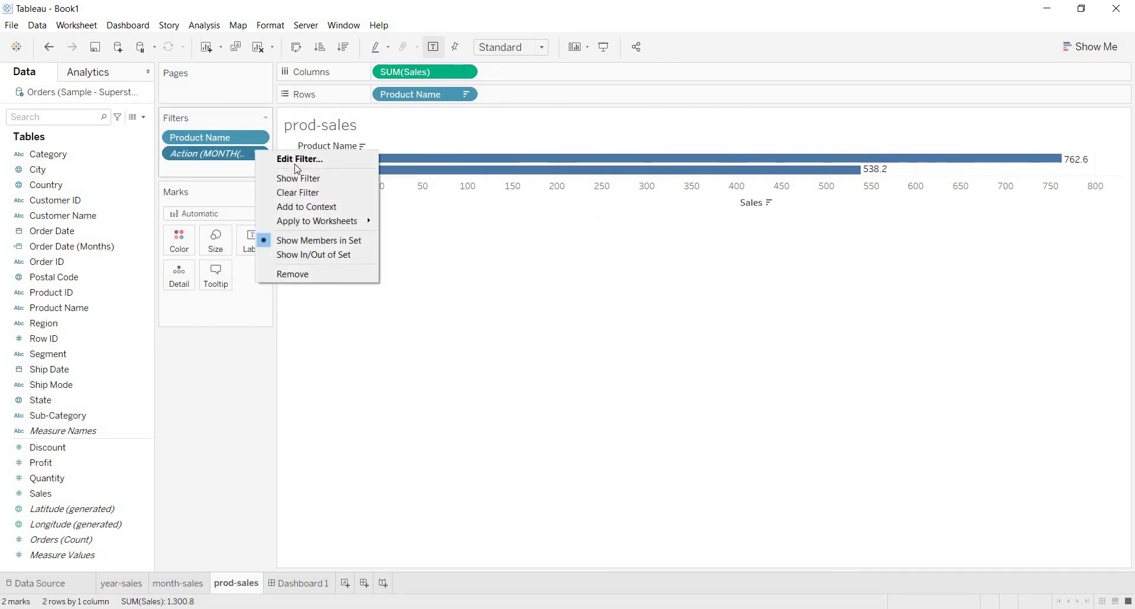
left_click(318, 207)
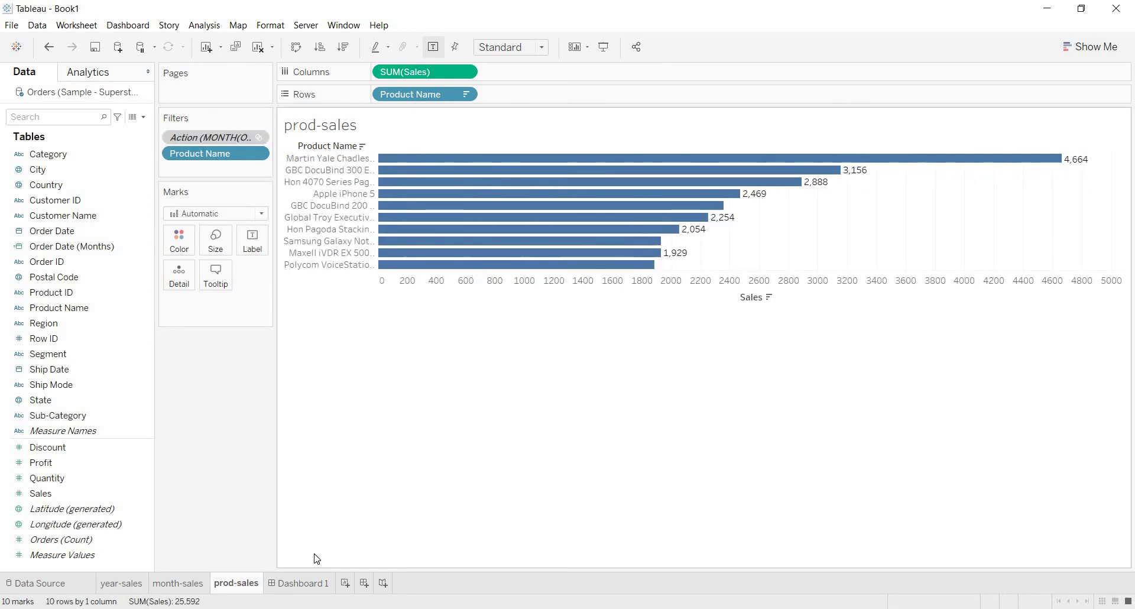
- Test Dashboard 1 by selecting December 2017 in month-sales and view the dashboard in presentation mode
left_click(298, 583)
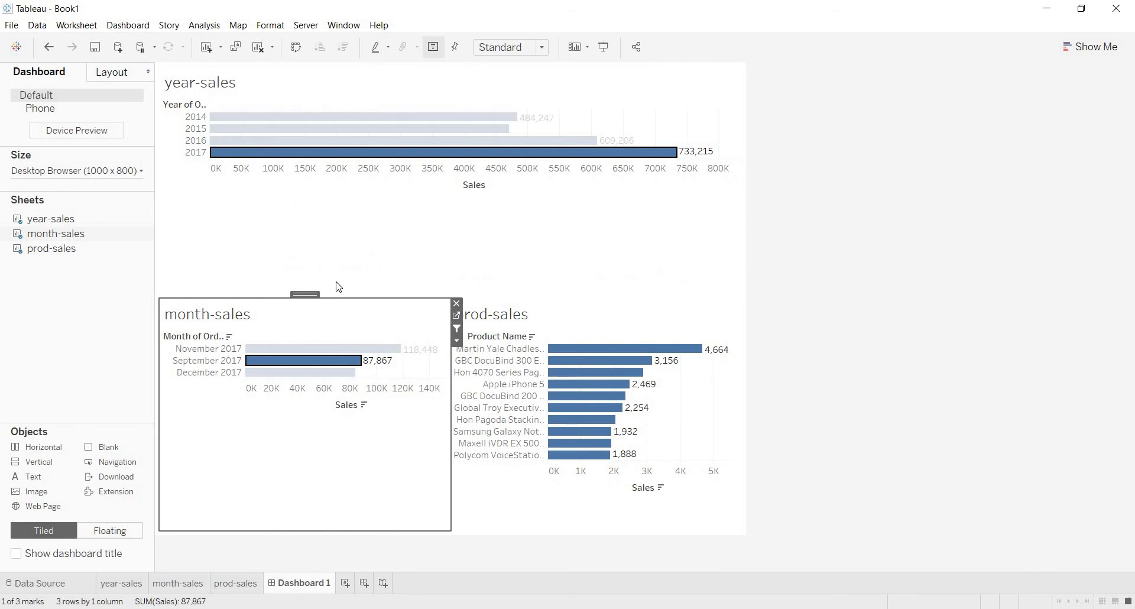
left_click(318, 373)
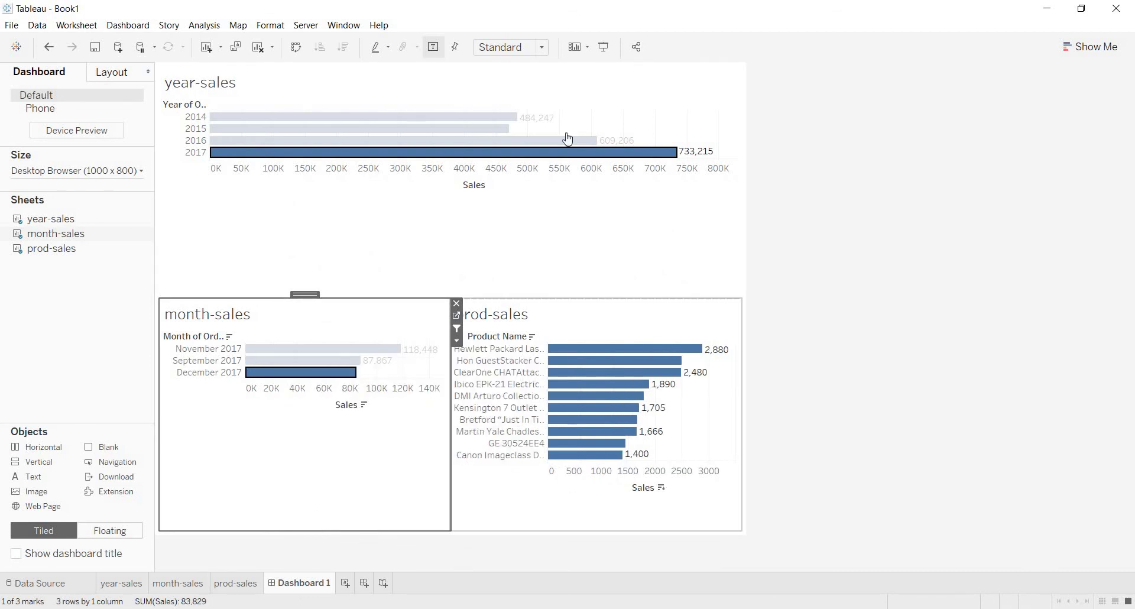
left_click(604, 47)
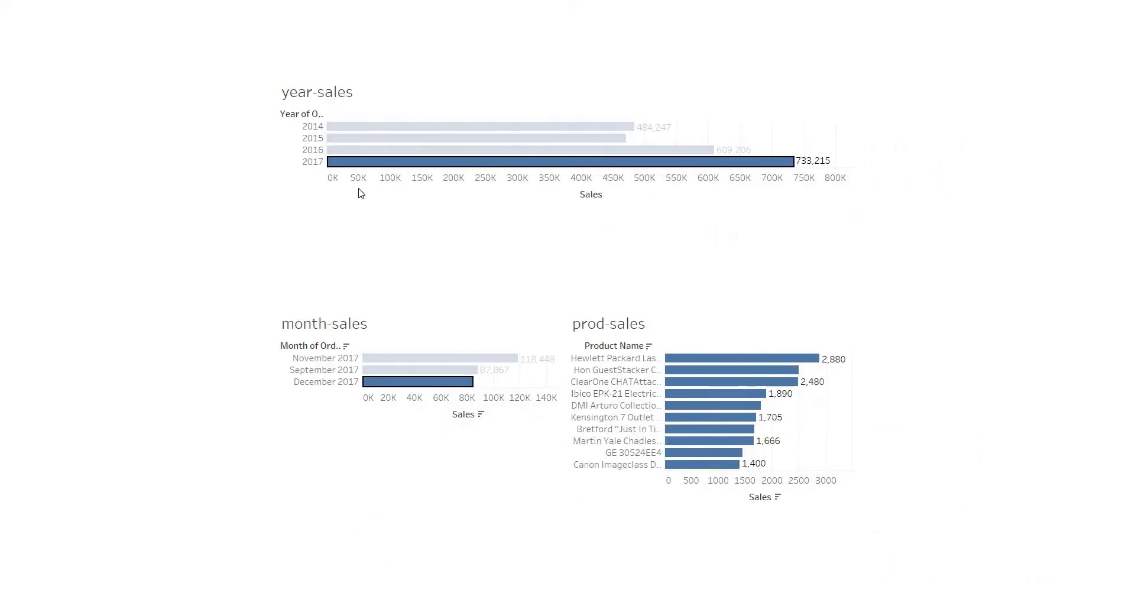
mouse_move(434, 387)
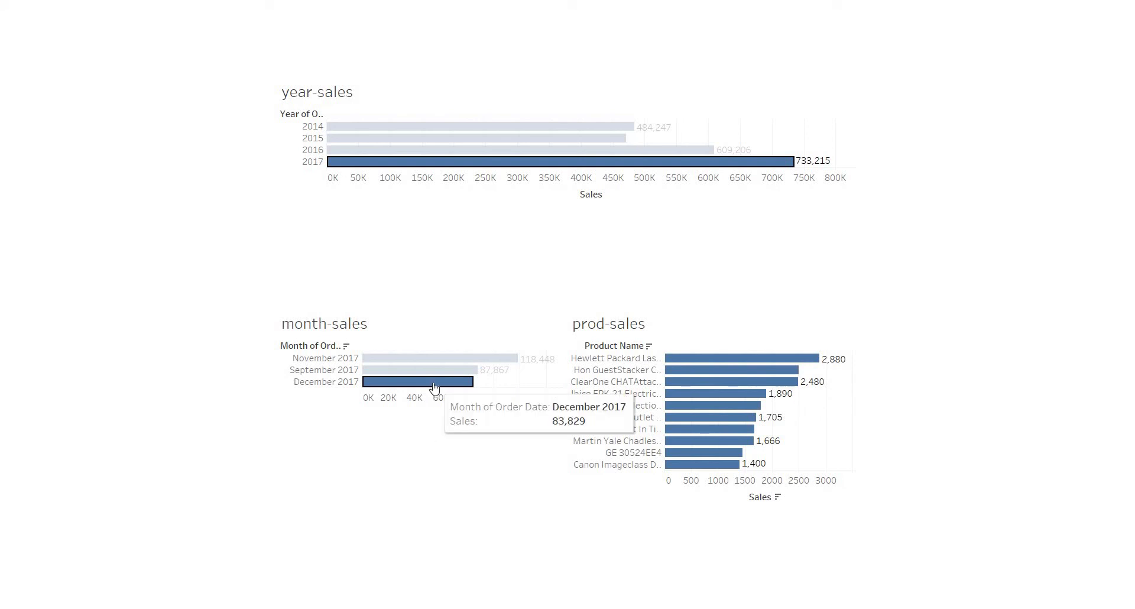